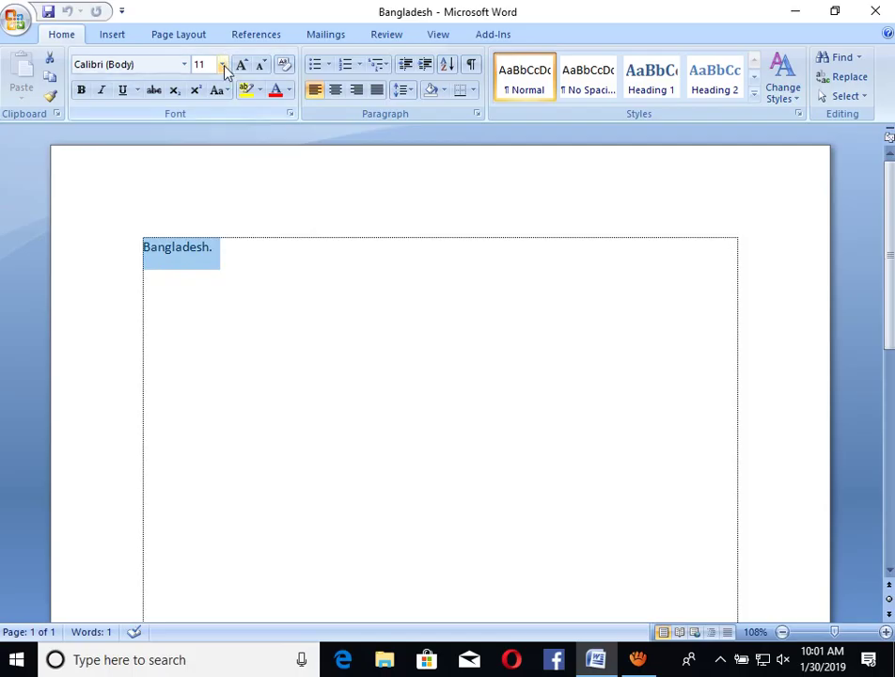
# Set the font size of the selected "Bangladesh." text to 26.
pyautogui.click(223, 64)
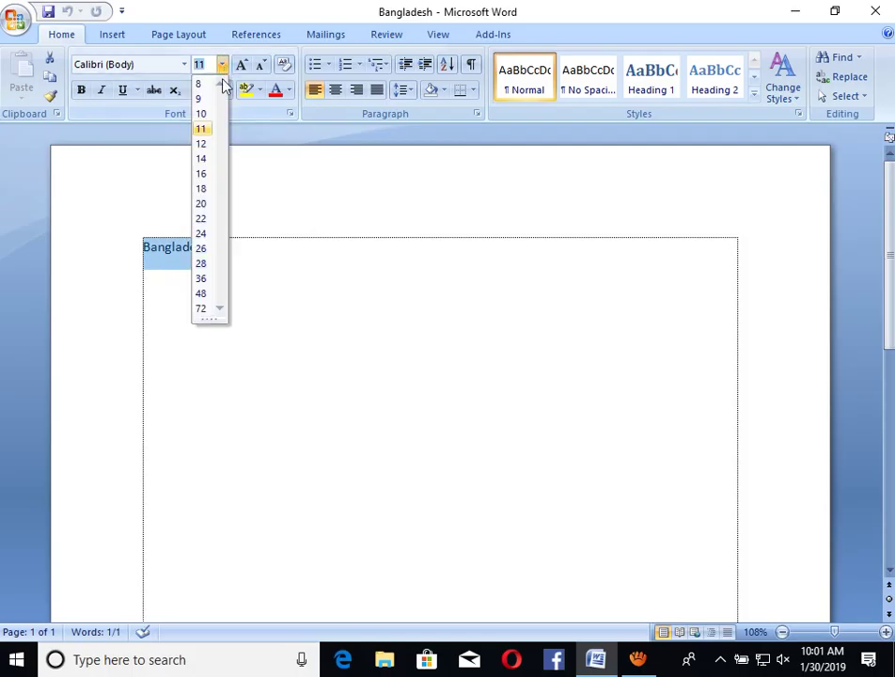
pyautogui.click(204, 248)
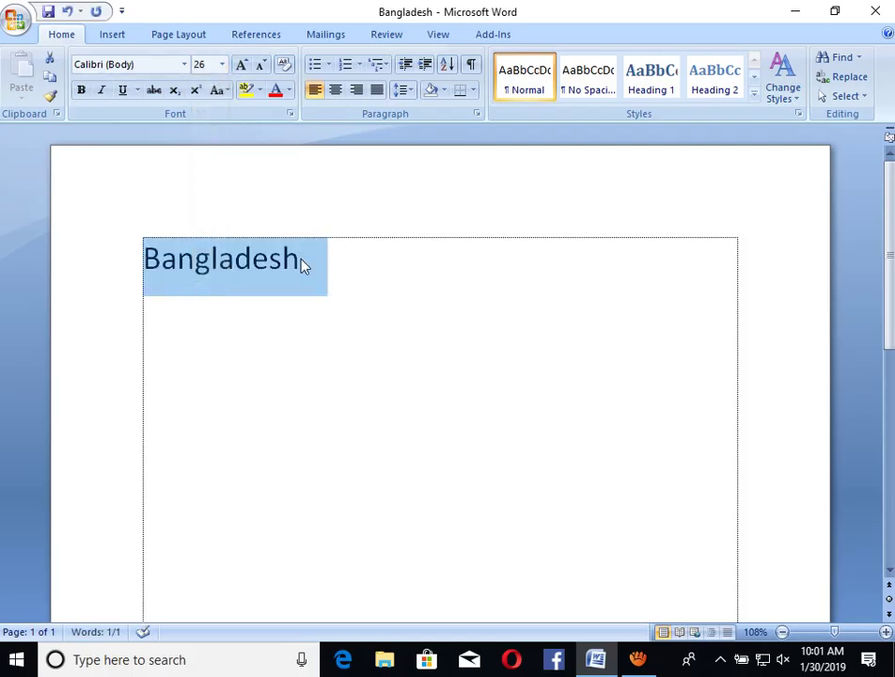
pyautogui.click(303, 266)
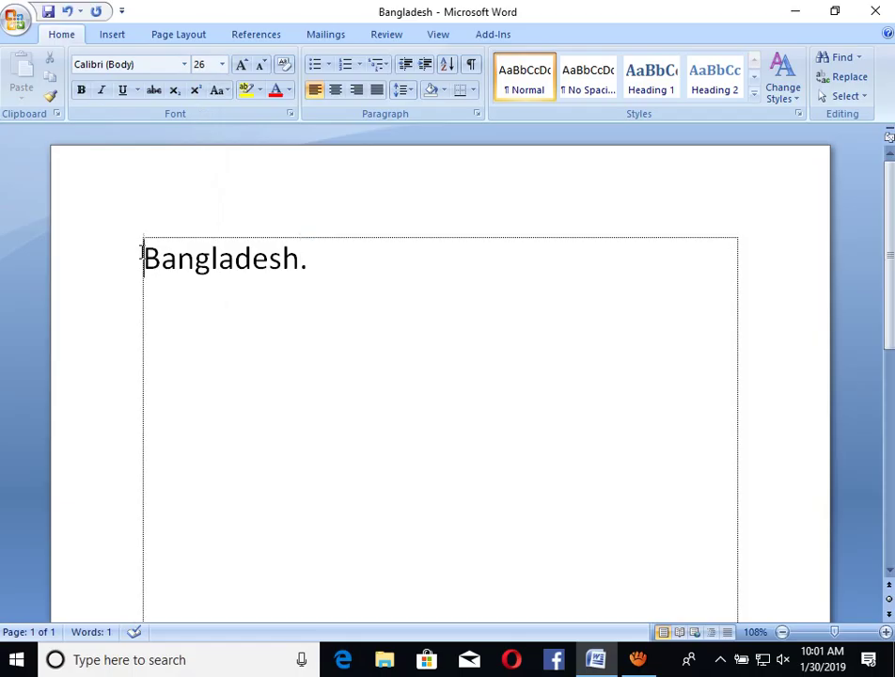
# Copy "Bangladesh." and paste it three lines below the original.
pyautogui.moveTo(142, 252); pyautogui.dragTo(314, 260)
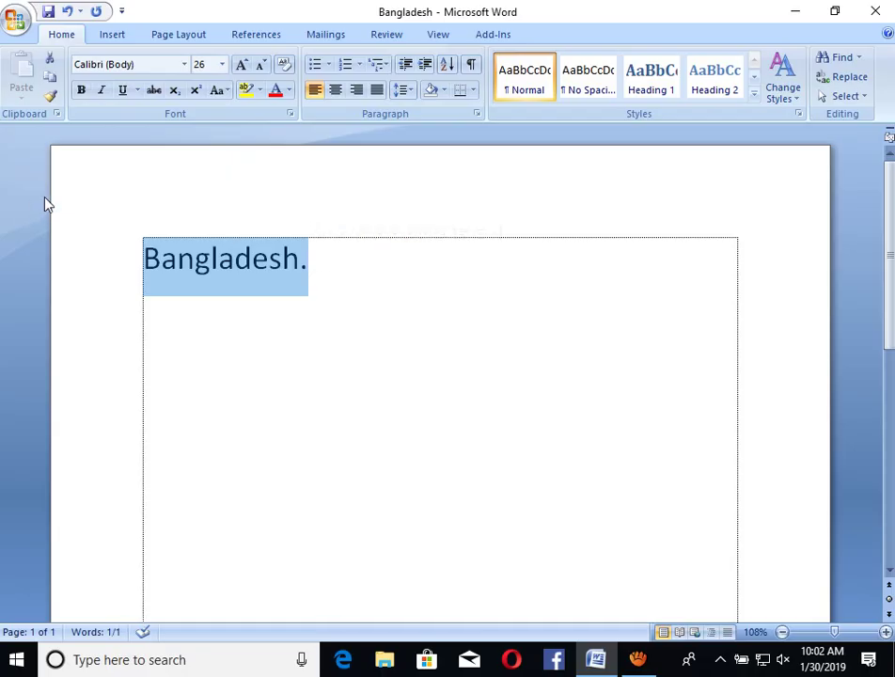
pyautogui.click(52, 78)
pyautogui.click(50, 83)
pyautogui.click(377, 277)
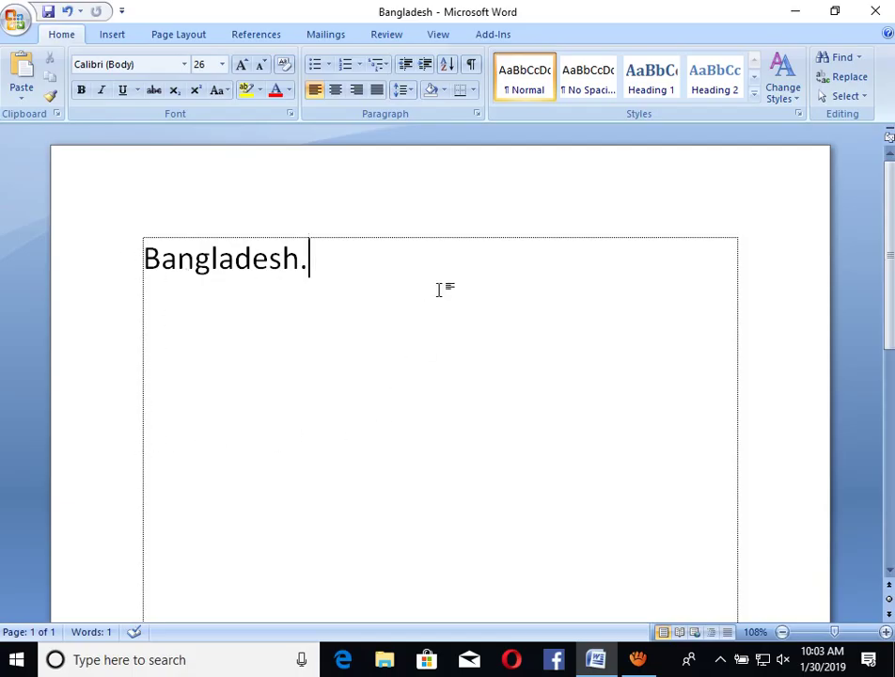
pyautogui.press('Return')
pyautogui.press('Return')
pyautogui.press('Return')
pyautogui.click(22, 71)
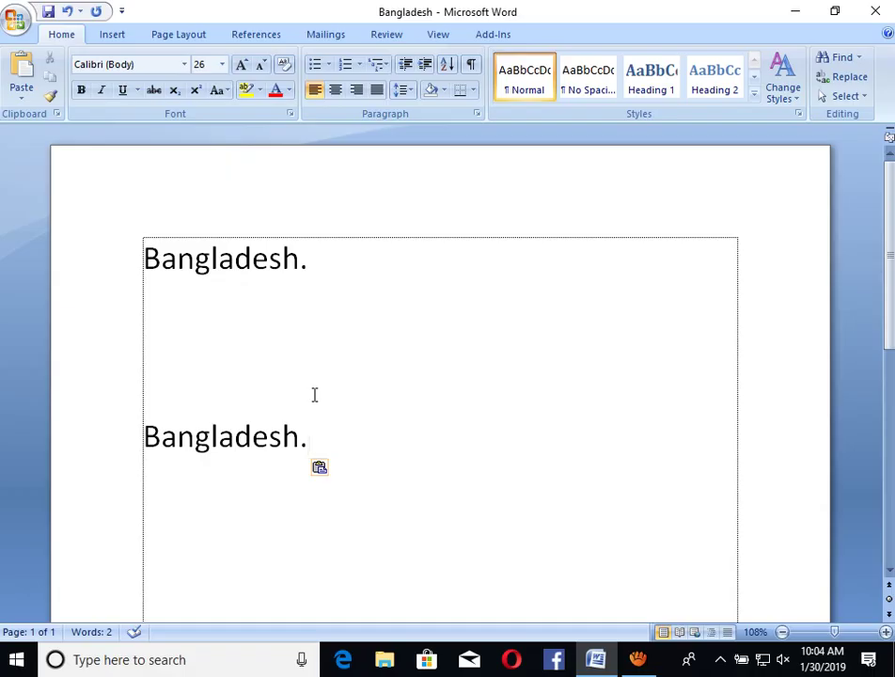
# Copy both "Bangladesh." lines with the blank lines between them and paste them directly beneath the second one.
pyautogui.click(291, 369)
pyautogui.moveTo(311, 443); pyautogui.dragTo(139, 273)
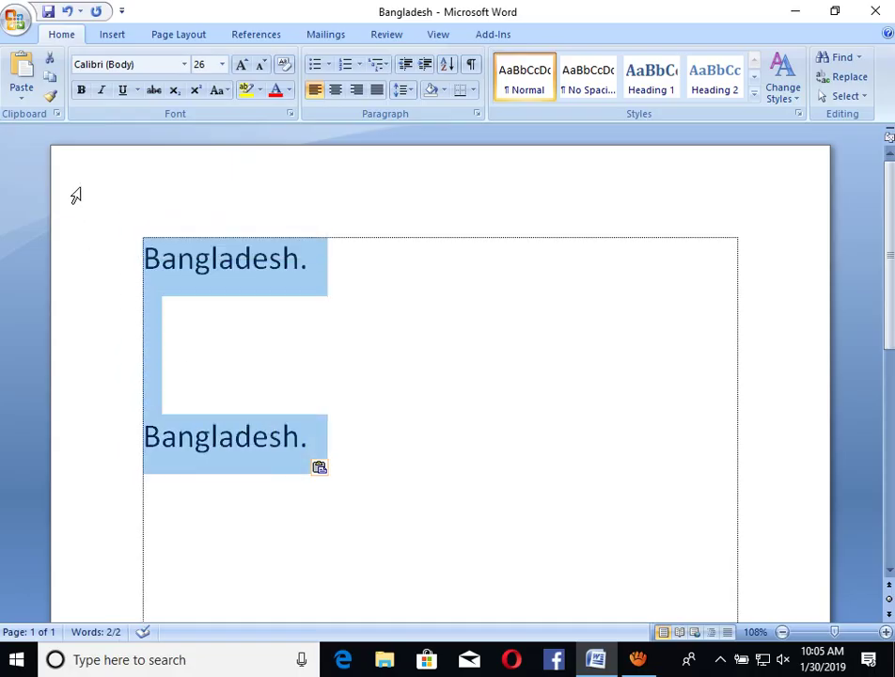
pyautogui.click(52, 82)
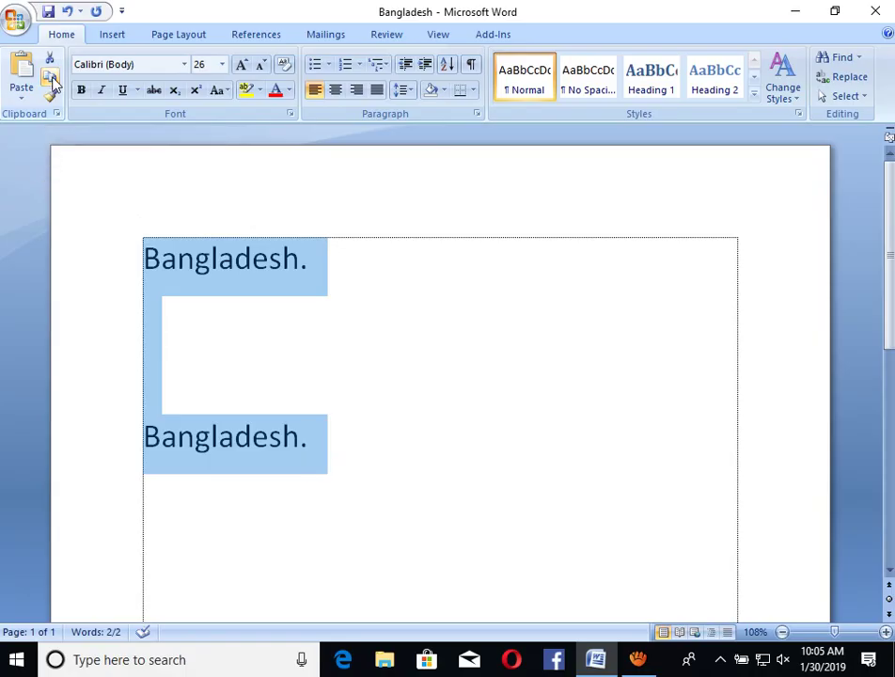
pyautogui.click(335, 453)
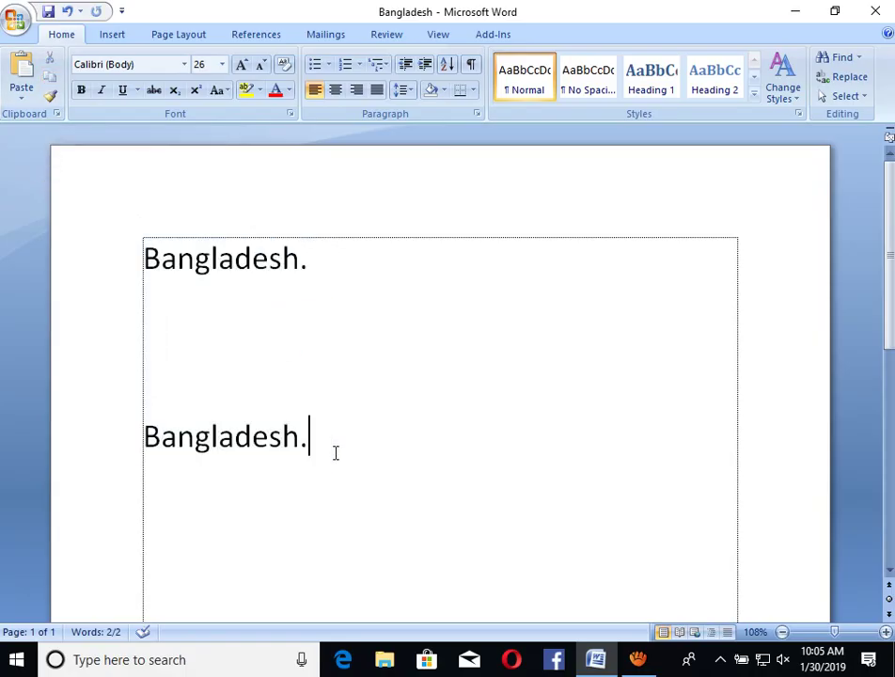
pyautogui.press('Return')
pyautogui.click(28, 75)
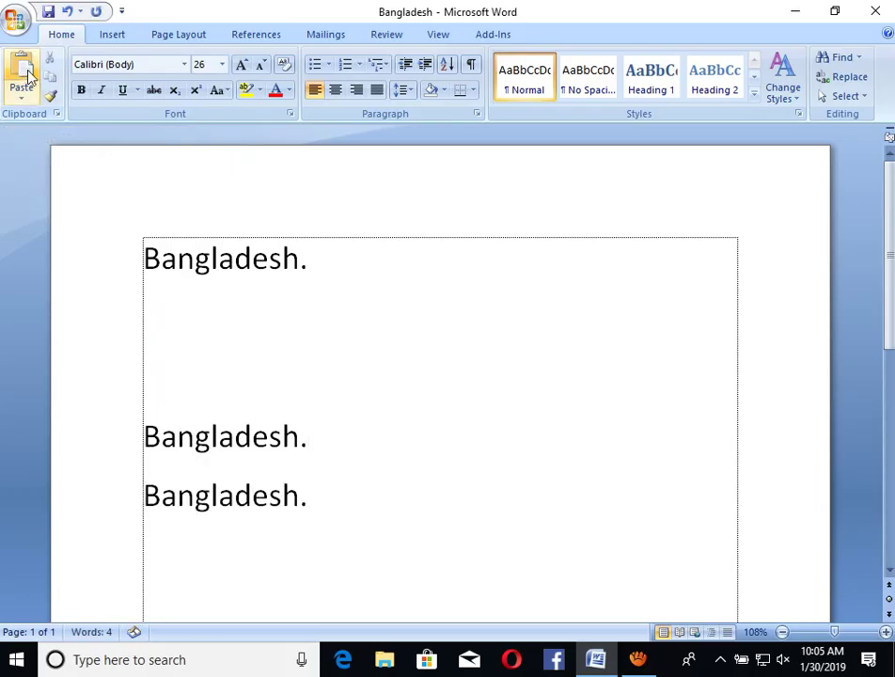
pyautogui.hotkey('ctrl', 'v')
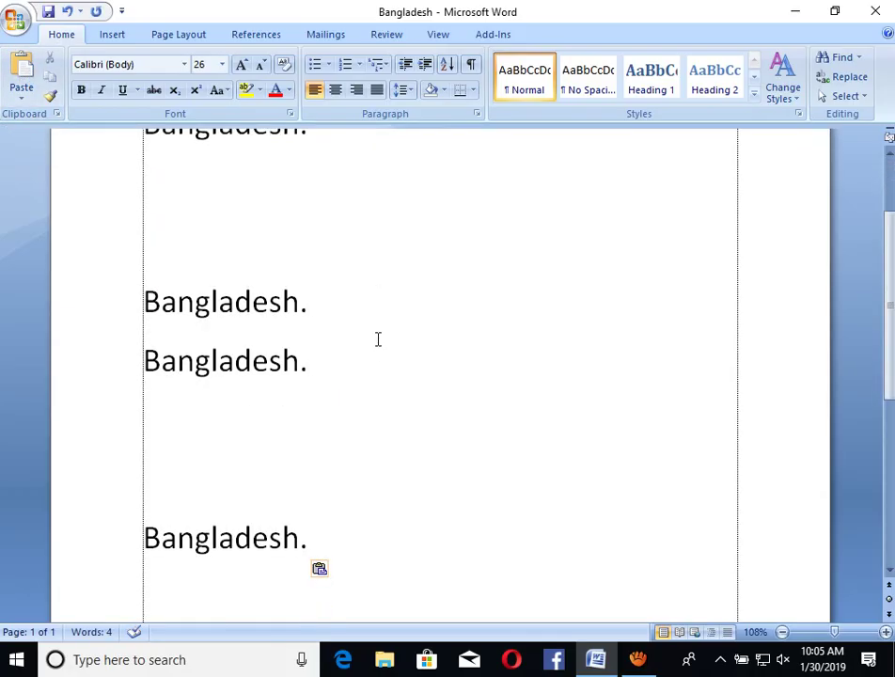
# Copy the whole block of four "Bangladesh." lines and paste it at the end of the document.
pyautogui.scroll(1, 377, 339)
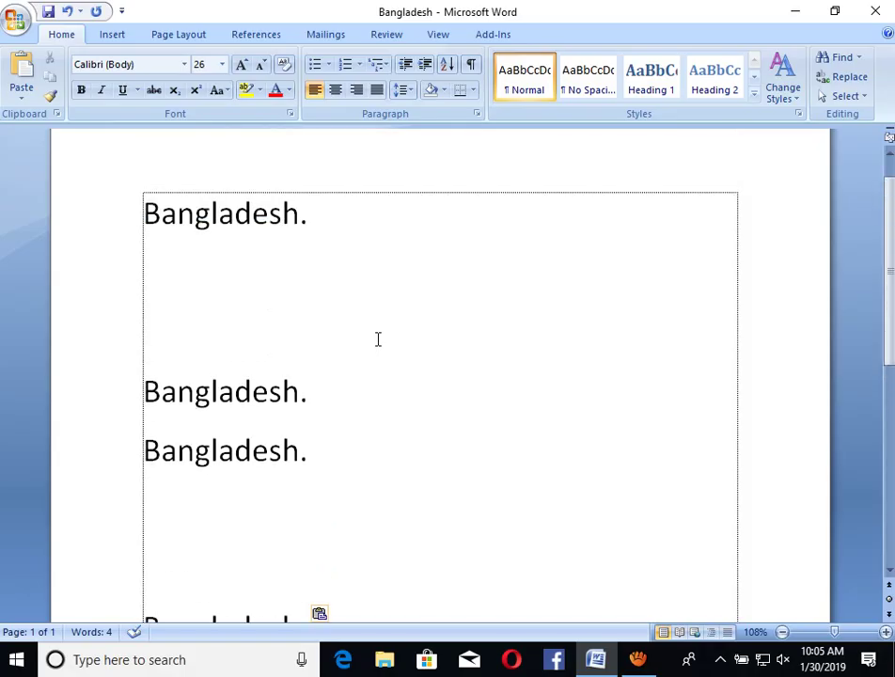
pyautogui.scroll(-1, 378, 339)
pyautogui.moveTo(320, 593); pyautogui.dragTo(90, 188)
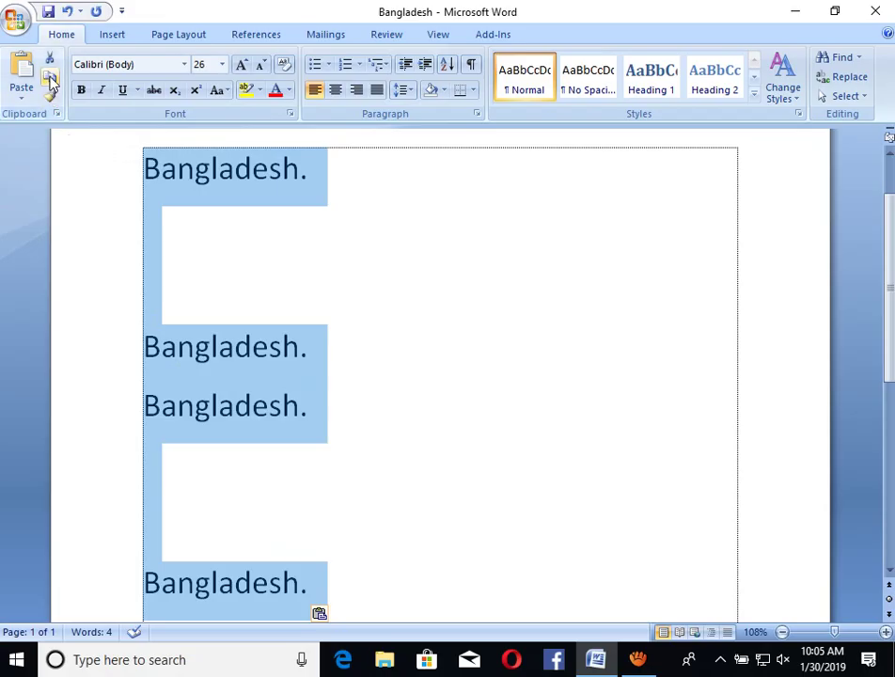
pyautogui.scroll(-5, 147, 262)
pyautogui.click(156, 469)
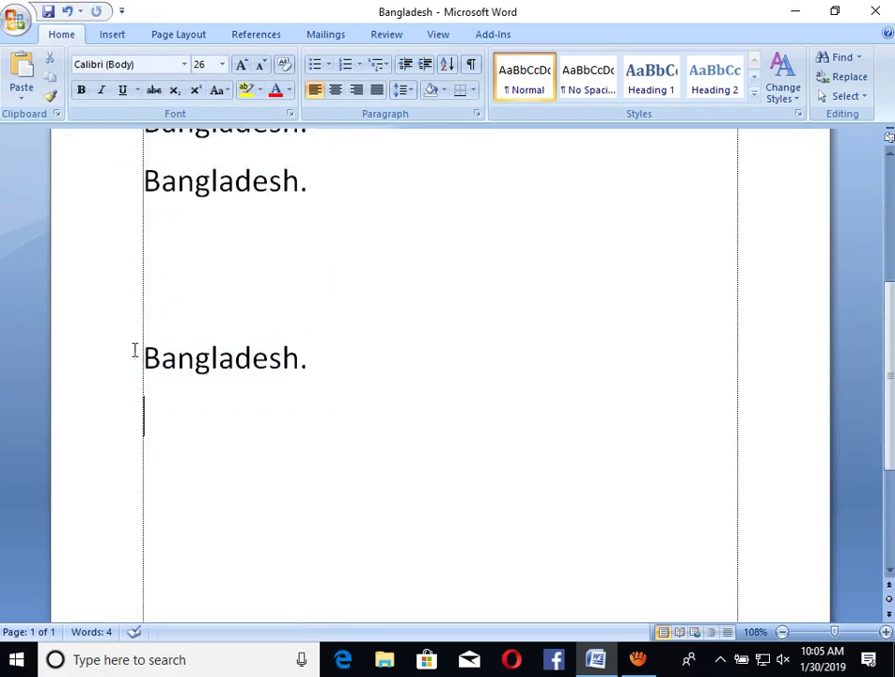
pyautogui.click(22, 62)
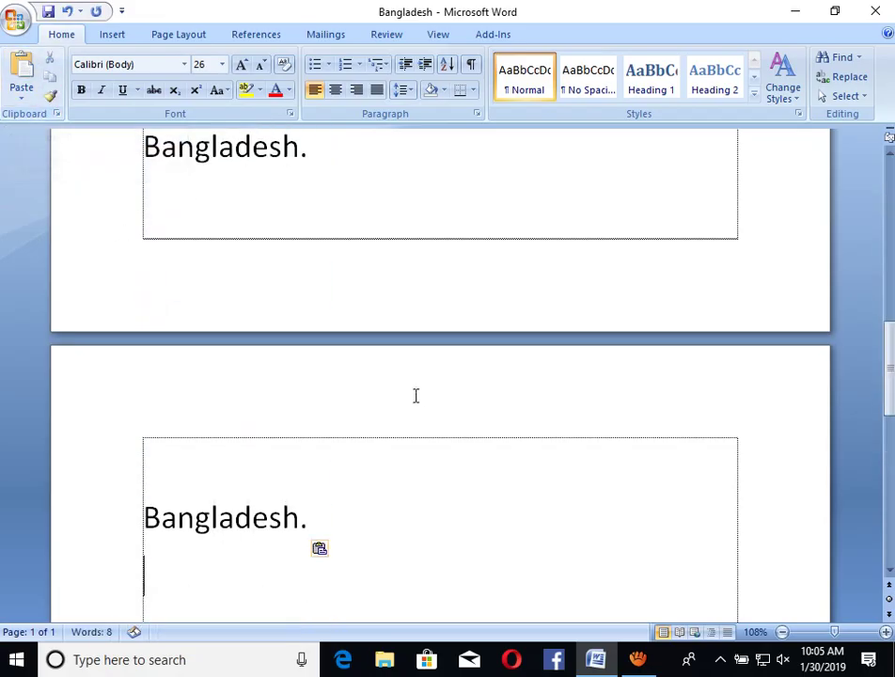
# Zoom the document out to 48% so whole pages are shown side by side.
pyautogui.scroll(3, 419, 399)
pyautogui.scroll(-1, 420, 399)
pyautogui.scroll(3, 420, 399)
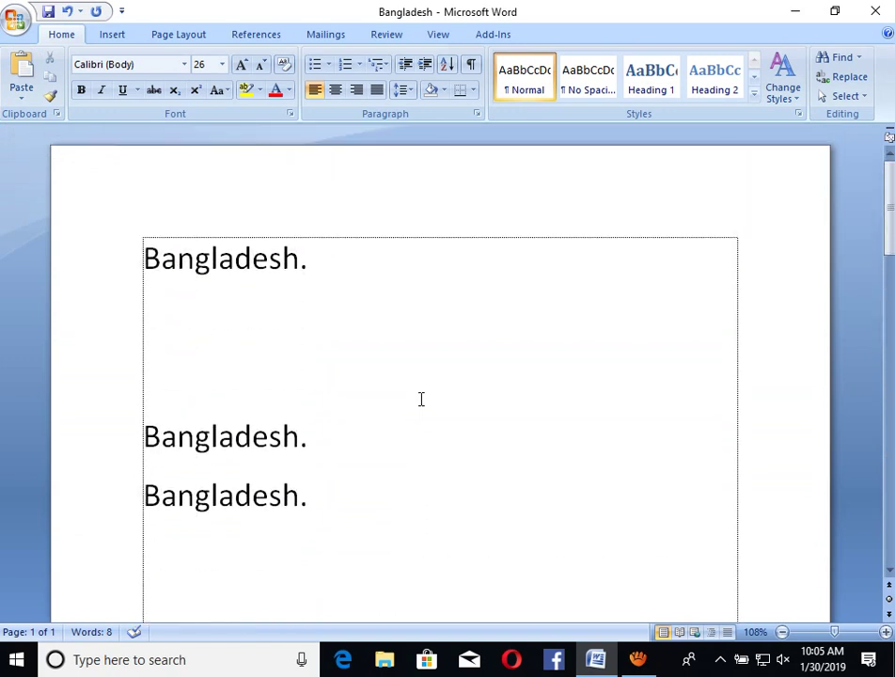
pyautogui.scroll(-2, 420, 399)
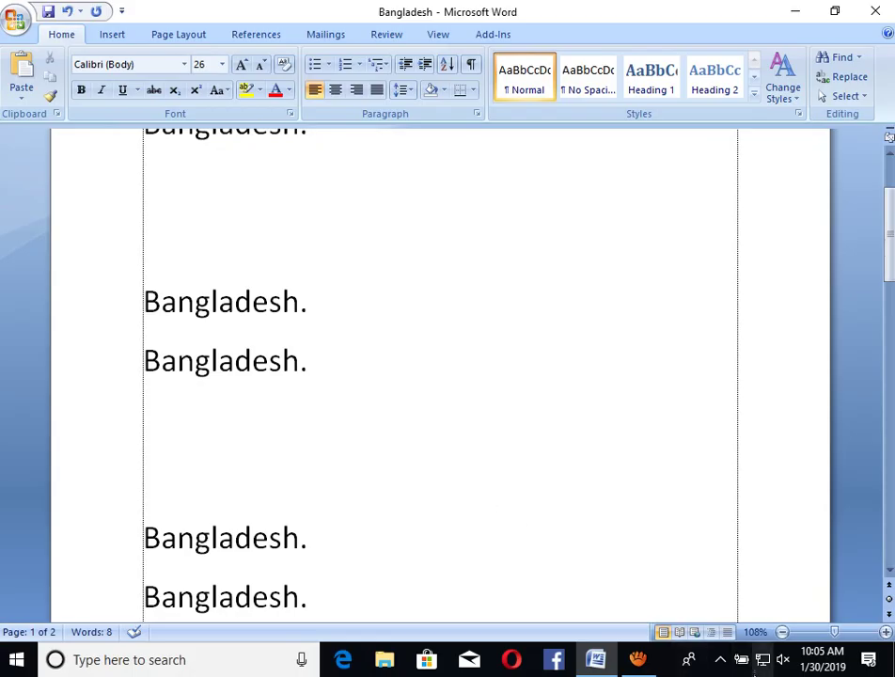
pyautogui.moveTo(835, 633); pyautogui.dragTo(806, 632)
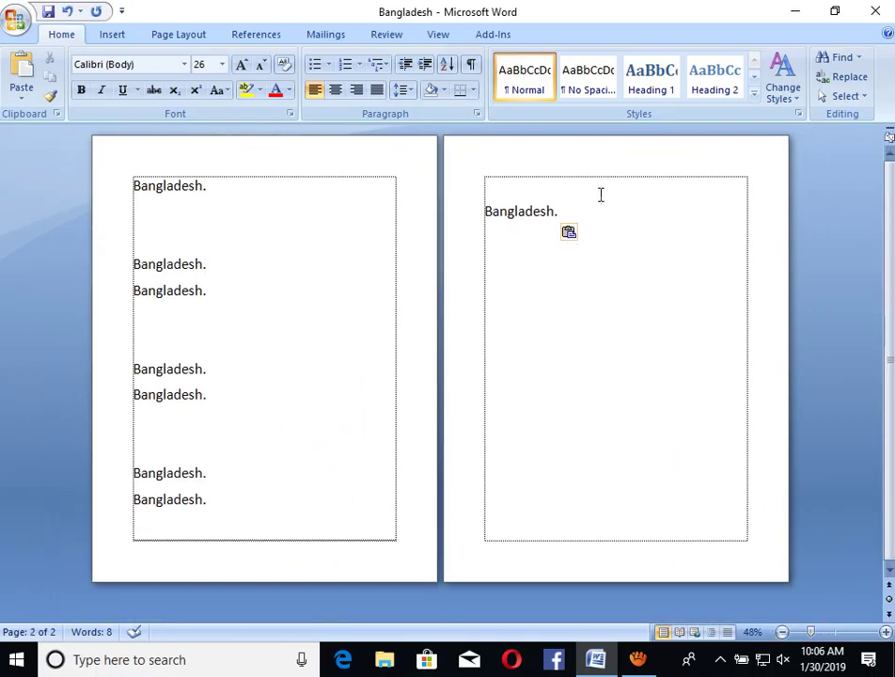
# Copy the text of both pages and paste it below the last line on the second page.
pyautogui.moveTo(600, 195); pyautogui.dragTo(372, 229)
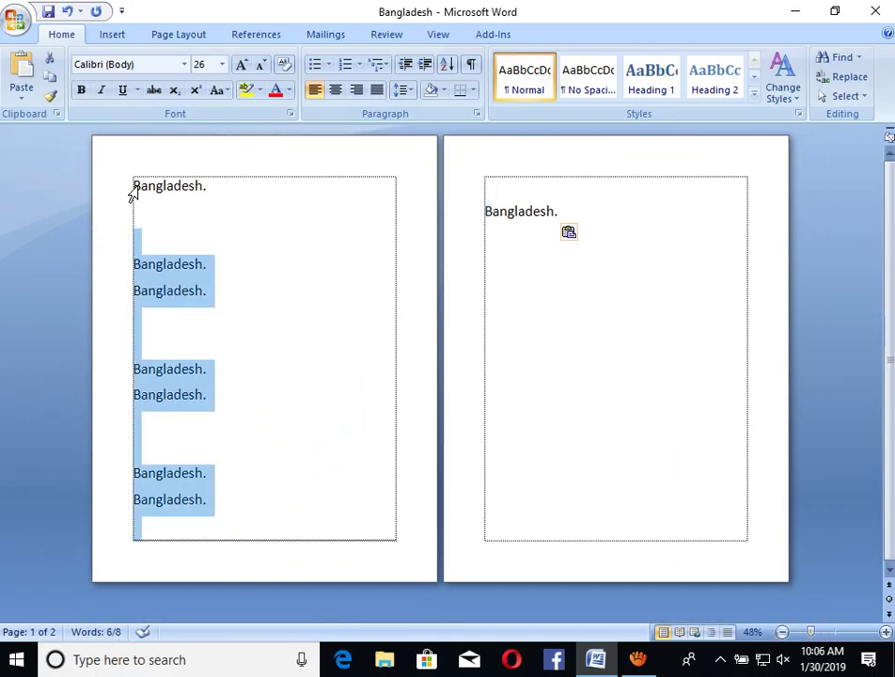
pyautogui.moveTo(133, 193); pyautogui.dragTo(570, 351)
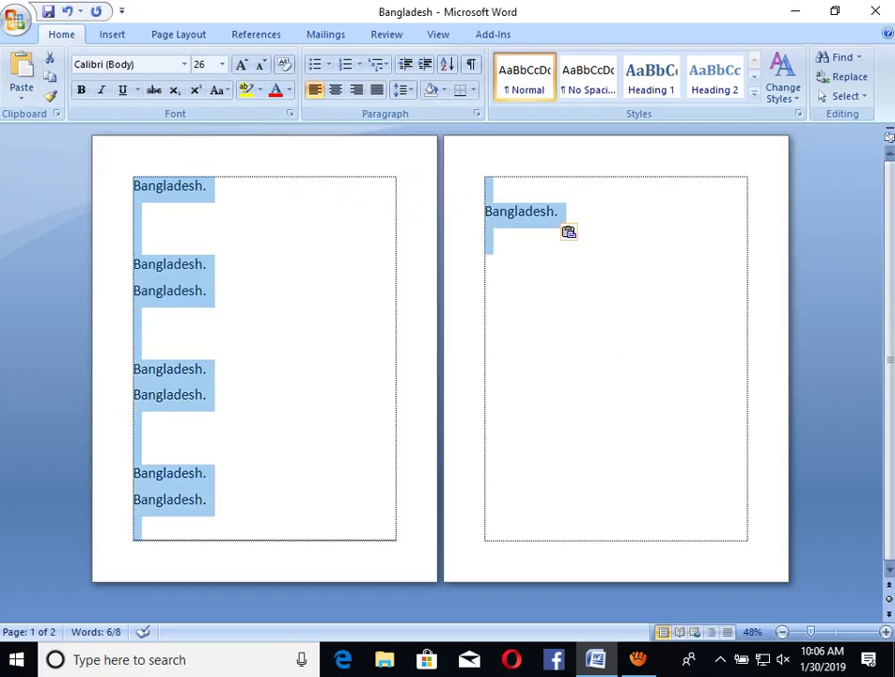
pyautogui.click(655, 251)
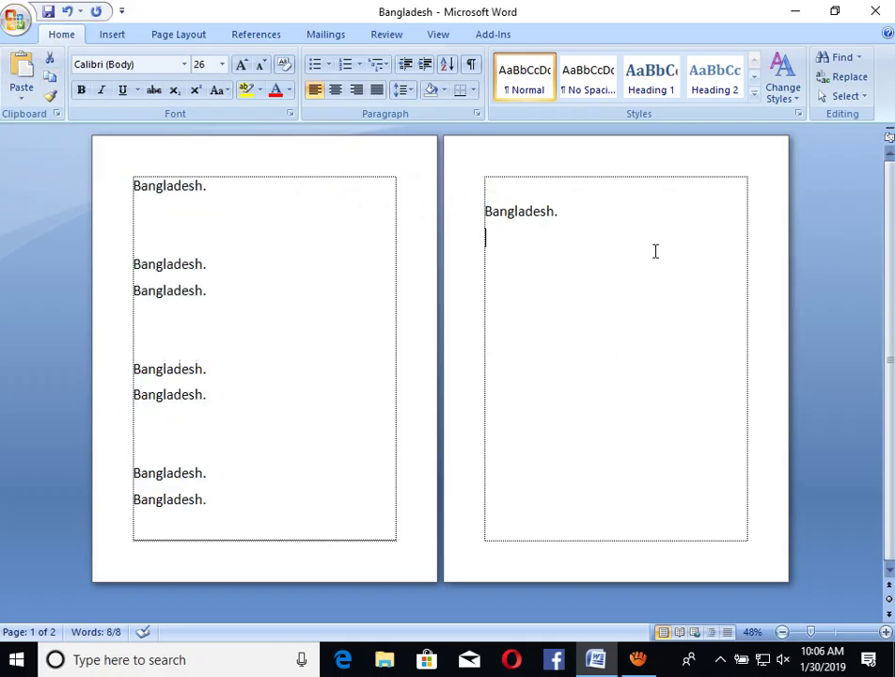
pyautogui.click(21, 75)
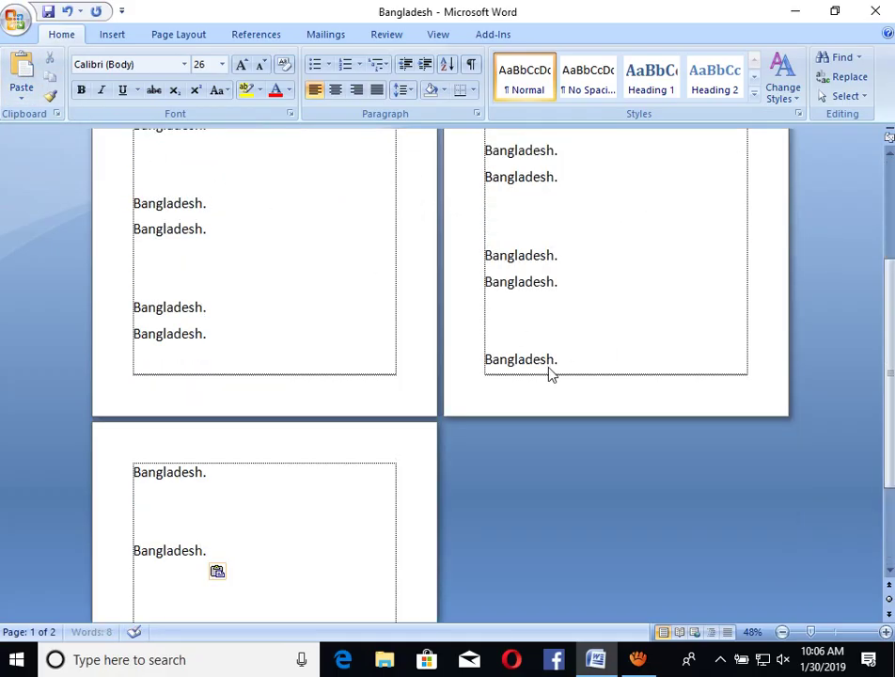
pyautogui.scroll(1, 550, 366)
pyautogui.scroll(-5, 550, 366)
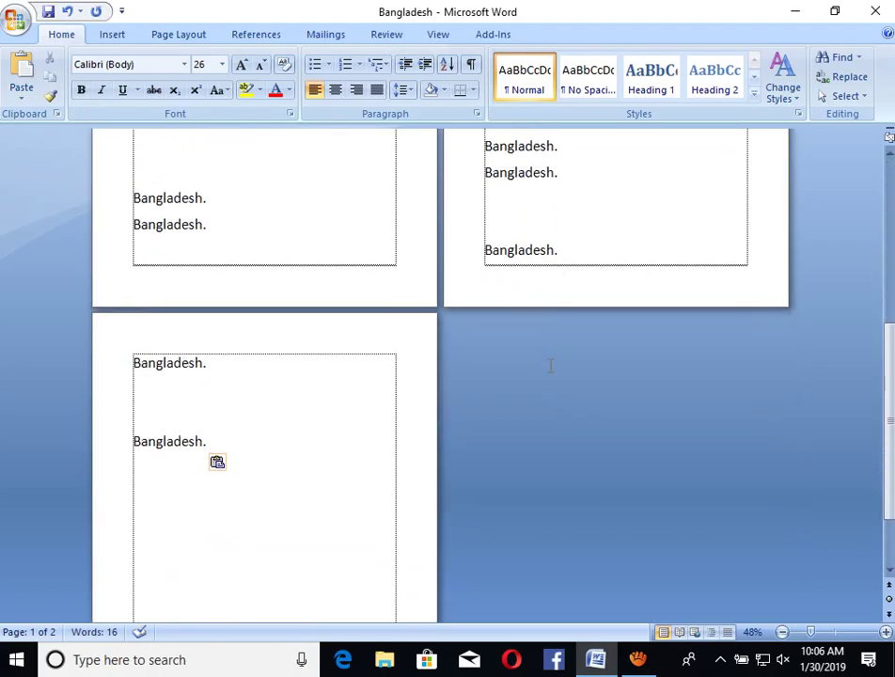
pyautogui.scroll(4, 550, 366)
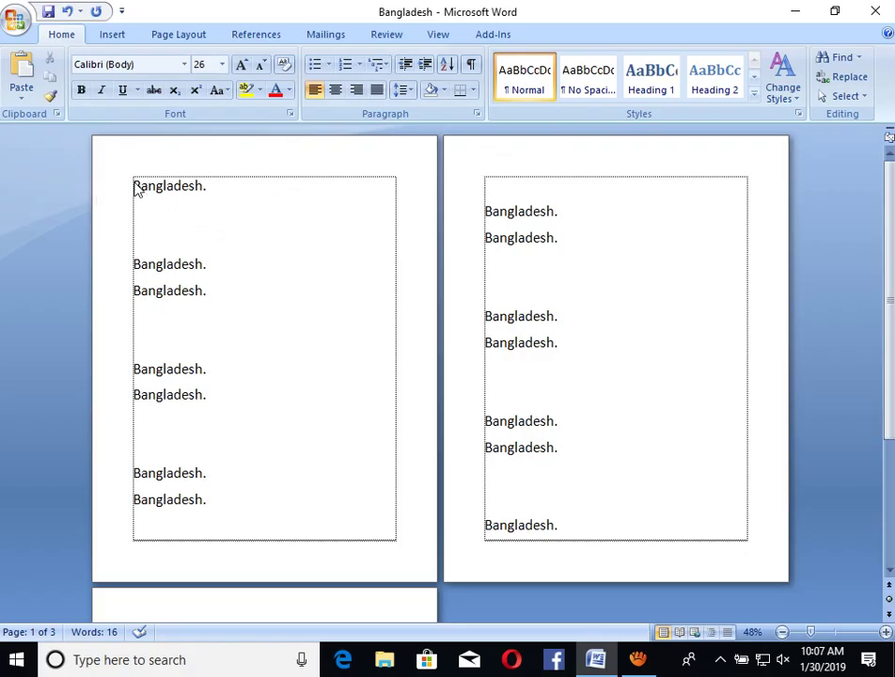
# Copy the first "Bangladesh." line with the blank line after it and paste it on the third line of page one.
pyautogui.moveTo(135, 187); pyautogui.dragTo(240, 211)
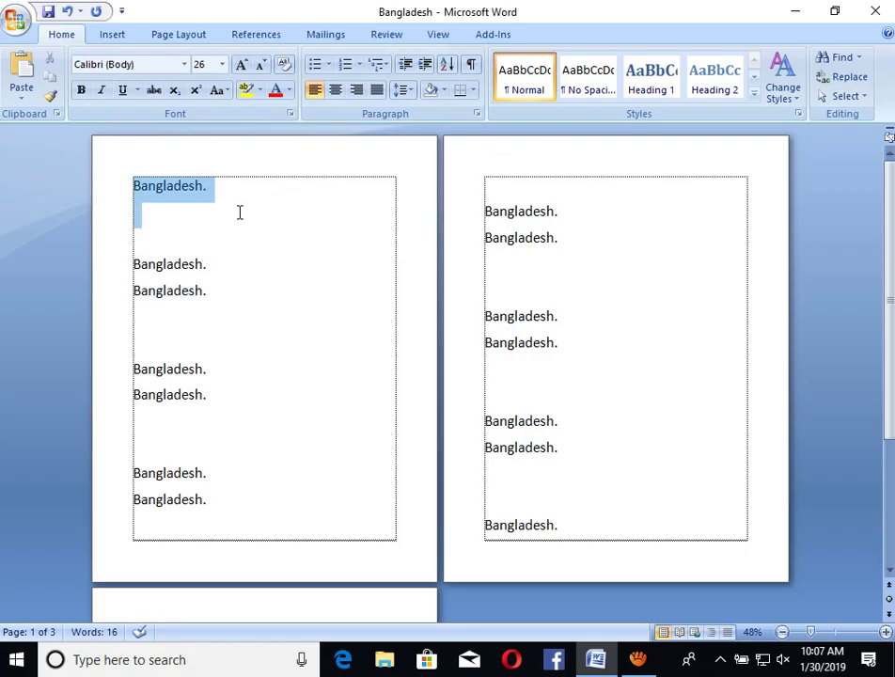
pyautogui.click(159, 233)
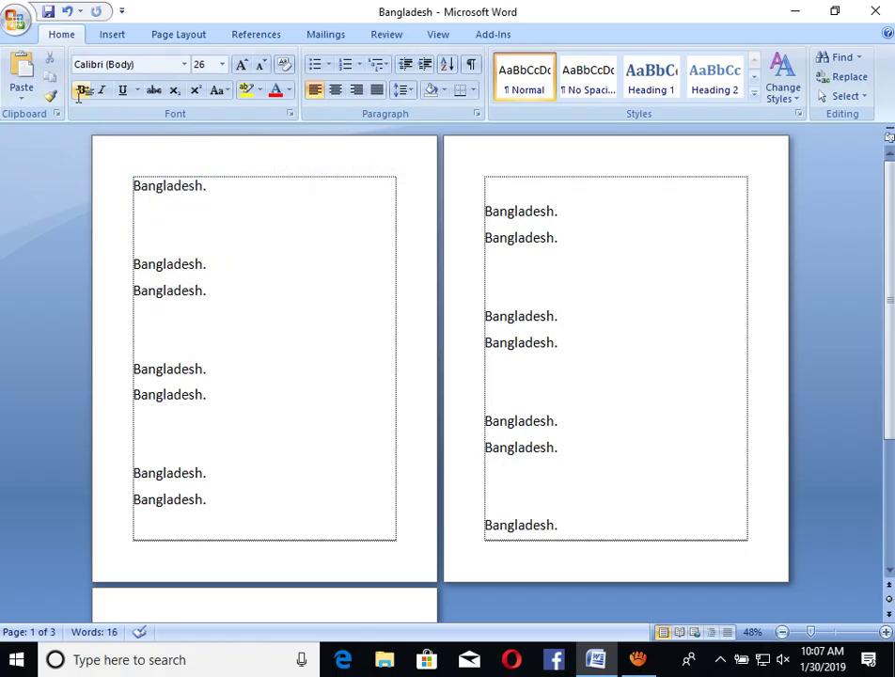
pyautogui.click(21, 67)
pyautogui.click(261, 291)
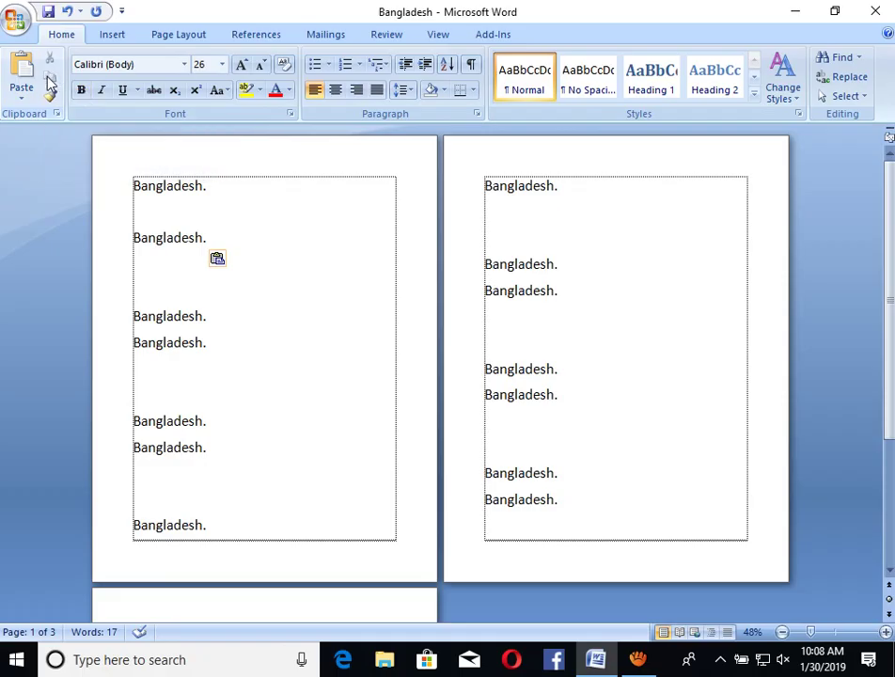
# Copy the first "Bangladesh." line on page one and paste it over itself.
pyautogui.moveTo(131, 237); pyautogui.dragTo(208, 237)
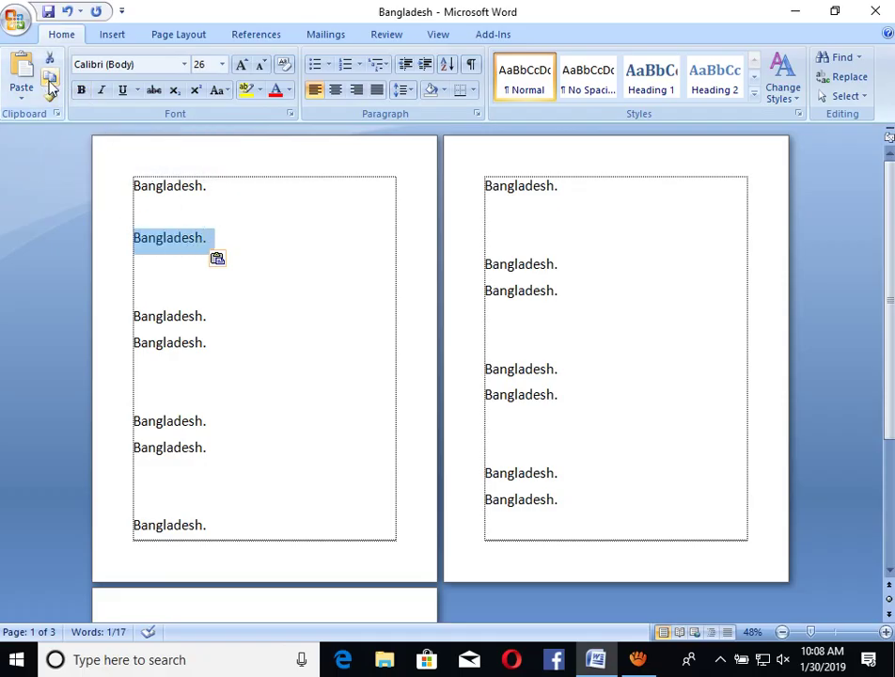
pyautogui.click(141, 274)
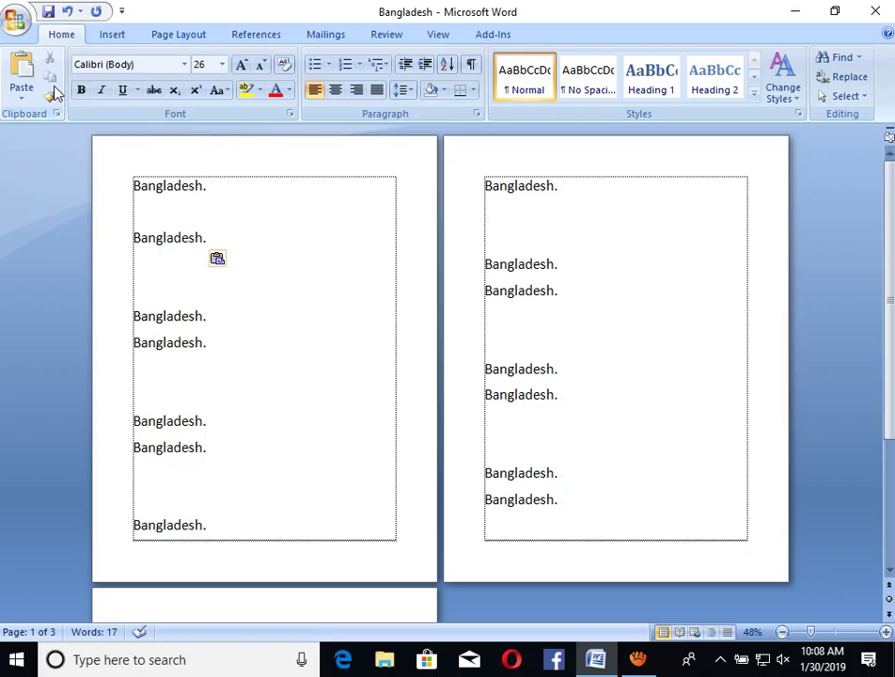
pyautogui.moveTo(133, 186); pyautogui.dragTo(212, 185)
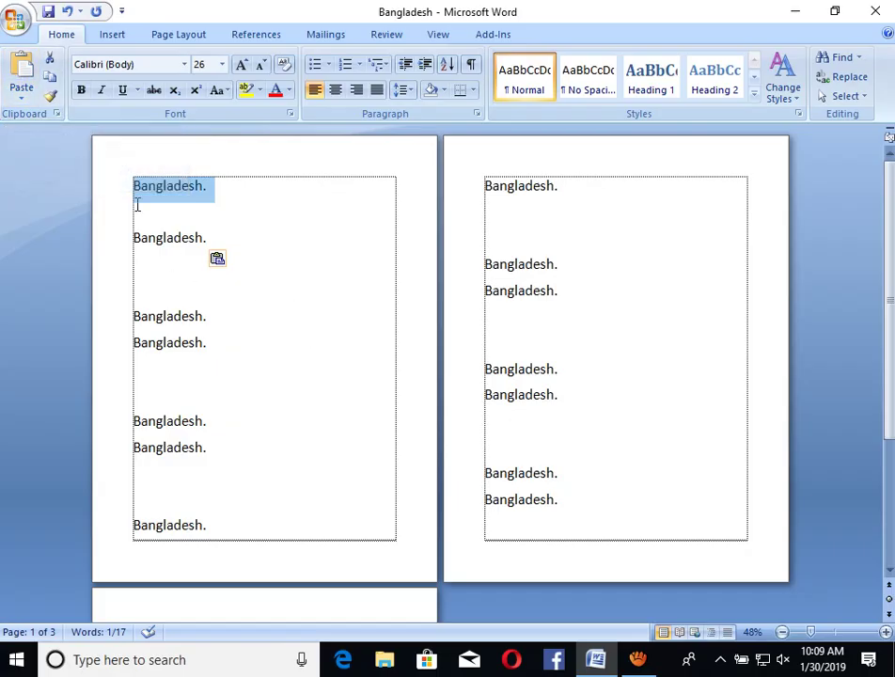
pyautogui.click(50, 78)
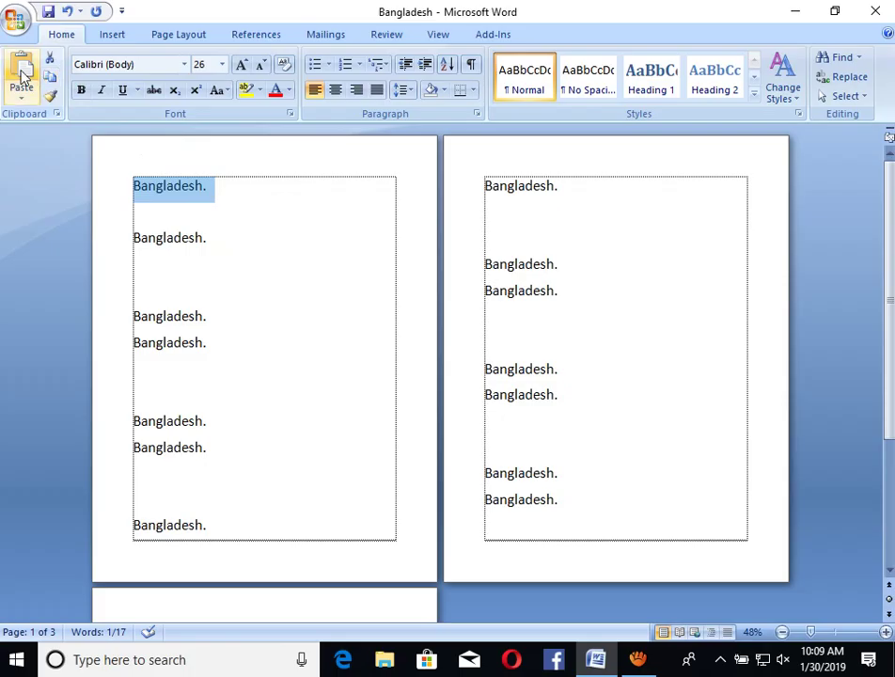
pyautogui.click(23, 75)
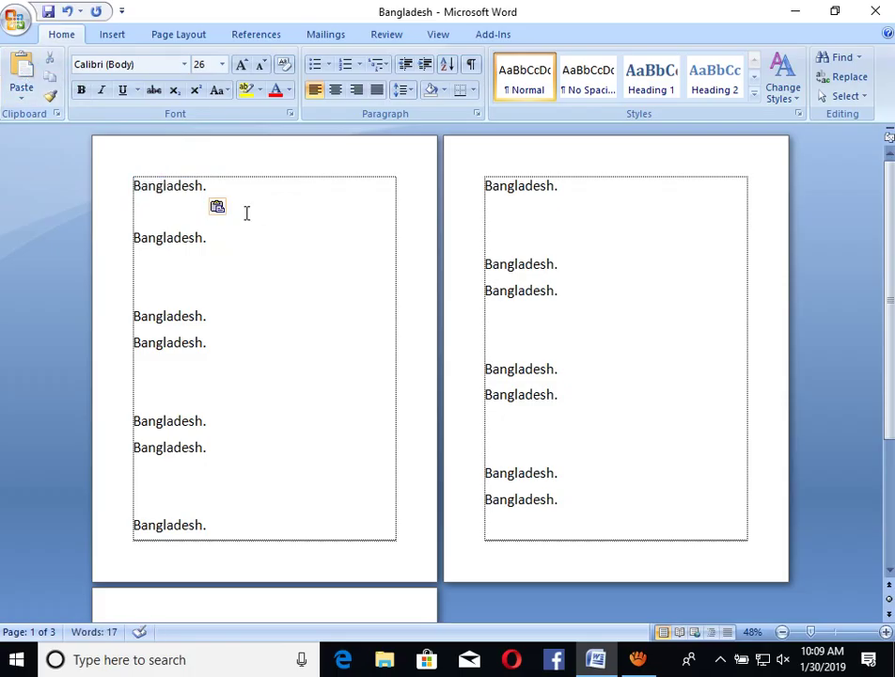
# Delete everything below the first "Bangladesh." line and paste the copied text over that remaining line.
pyautogui.moveTo(132, 214); pyautogui.dragTo(707, 671)
pyautogui.press('Delete')
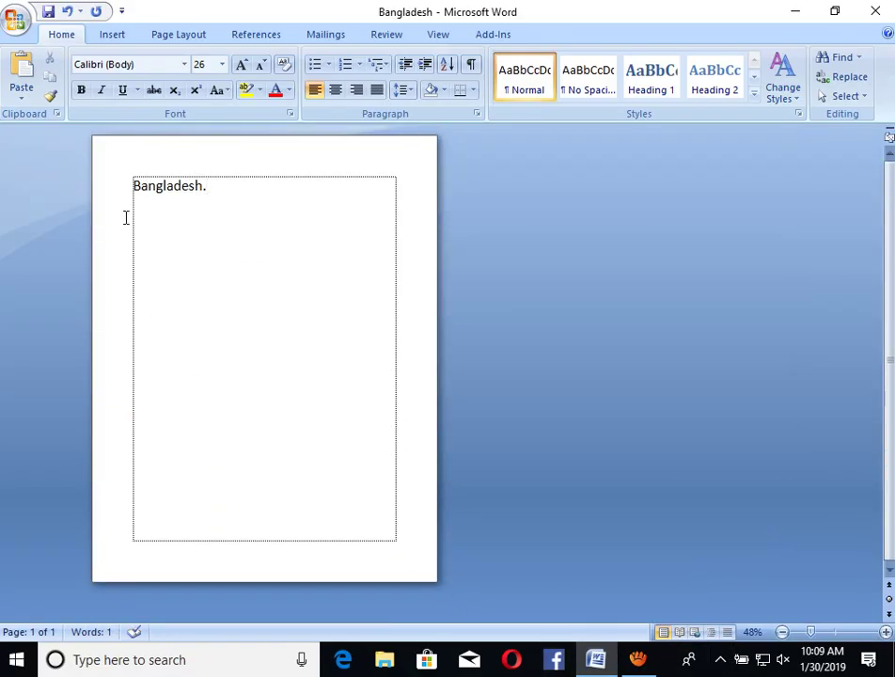
pyautogui.moveTo(133, 188); pyautogui.dragTo(209, 196)
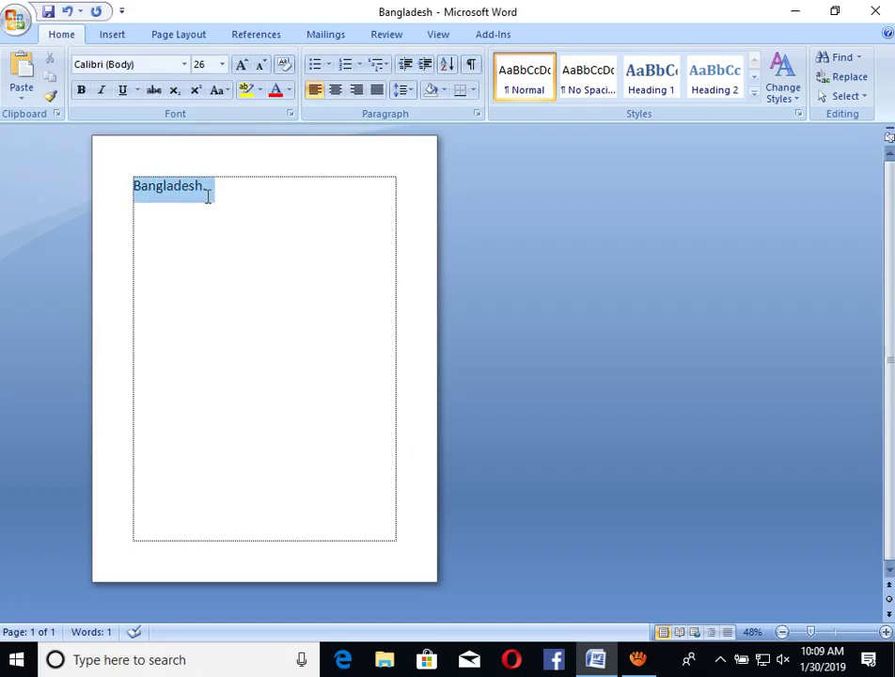
pyautogui.click(25, 68)
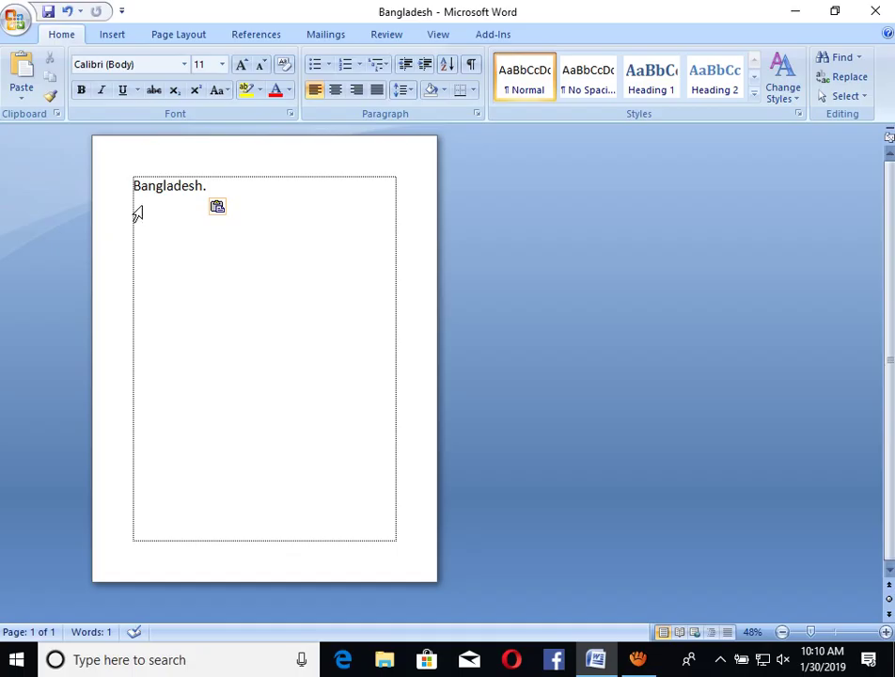
# Copy the "Bangladesh." line and open the recent document poli.
pyautogui.moveTo(133, 178); pyautogui.dragTo(212, 185)
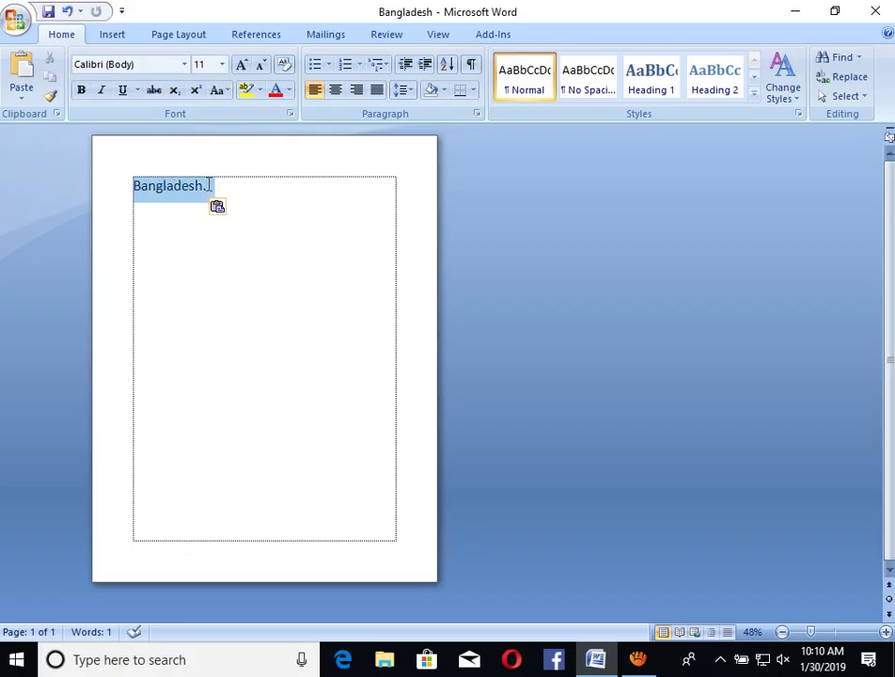
pyautogui.click(53, 80)
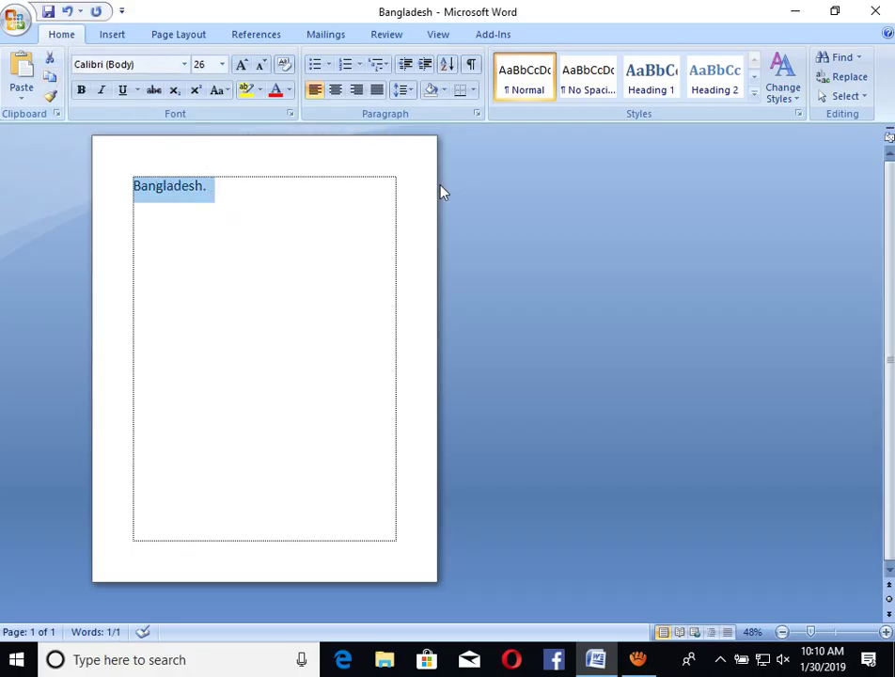
pyautogui.click(16, 21)
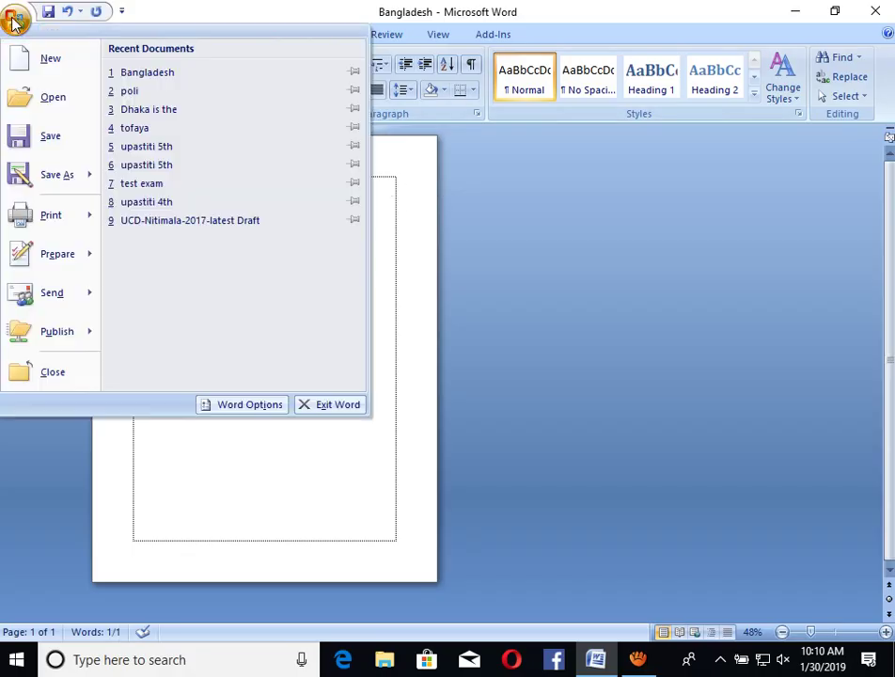
pyautogui.click(131, 91)
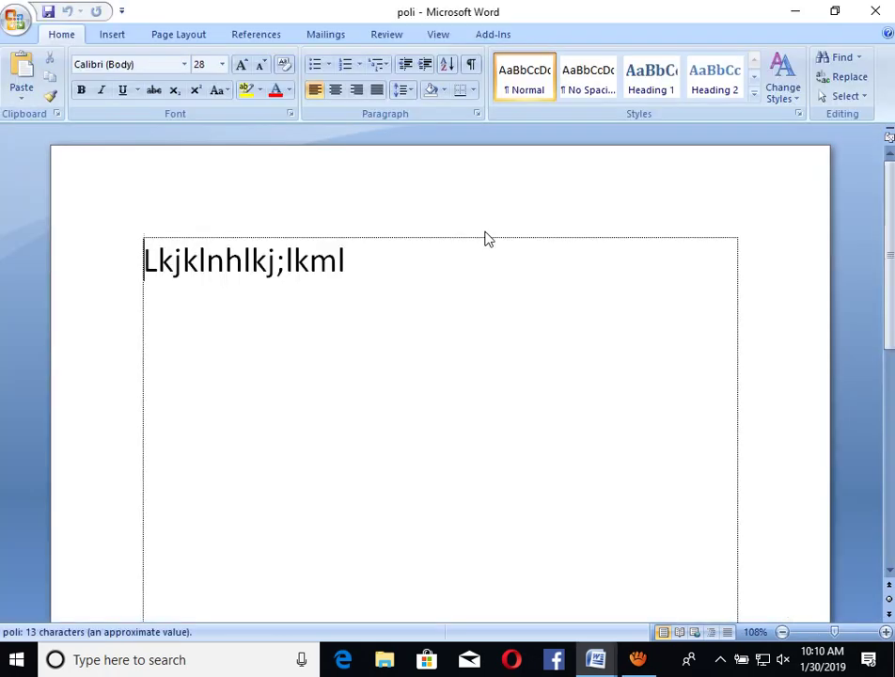
pyautogui.scroll(-3, 327, 288)
pyautogui.scroll(-2, 329, 282)
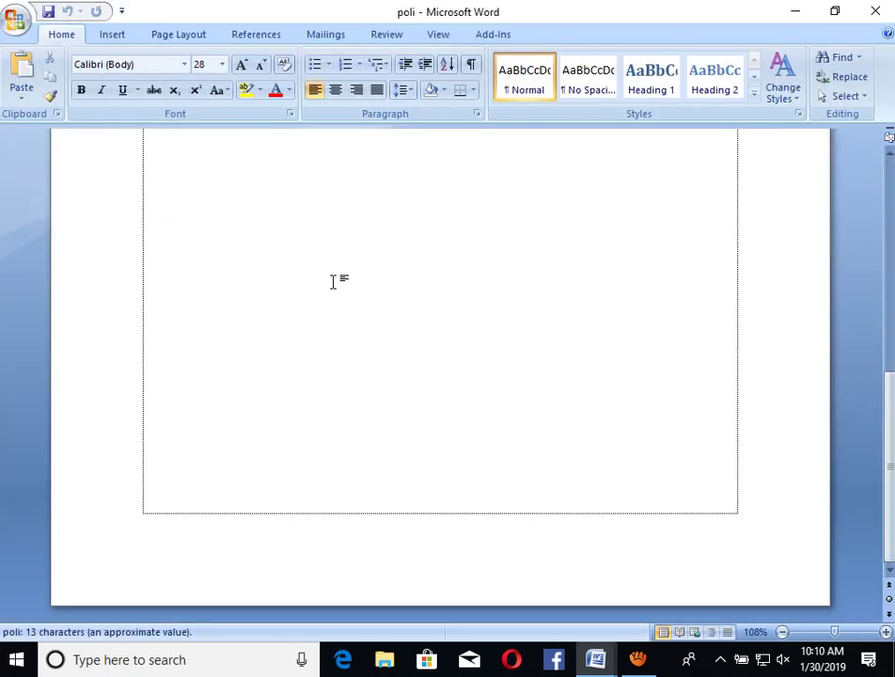
pyautogui.scroll(6, 331, 281)
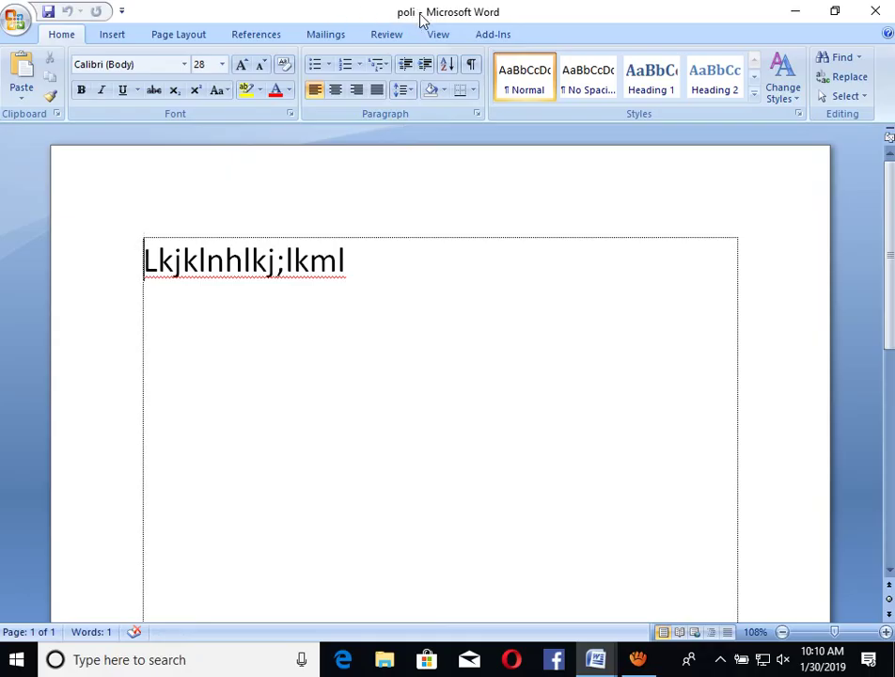
# Paste the copied text on a new line below the existing text in poli and close the document without saving.
pyautogui.click(180, 313)
pyautogui.click(396, 259)
pyautogui.press('Return')
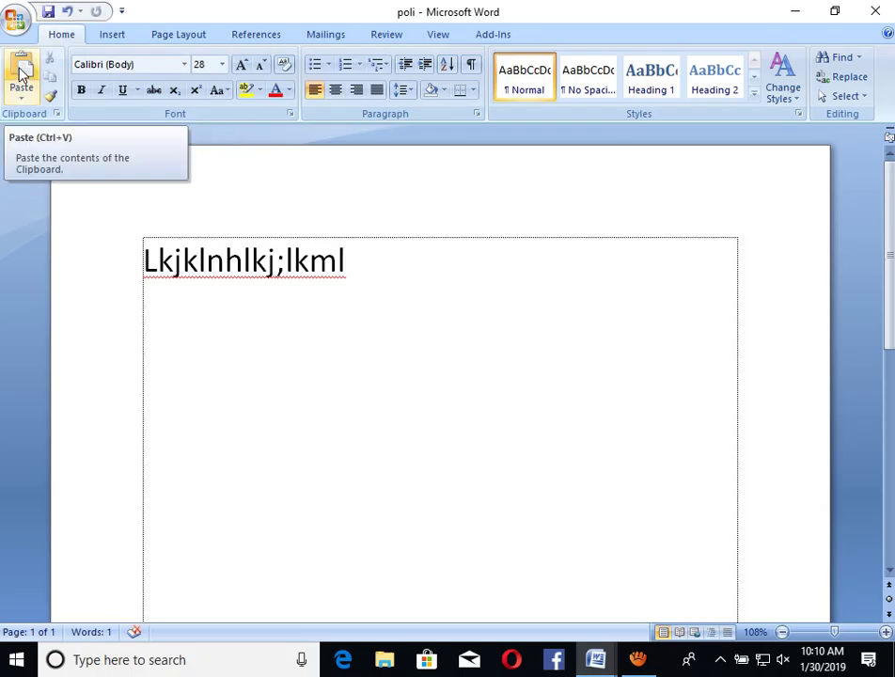
pyautogui.click(20, 75)
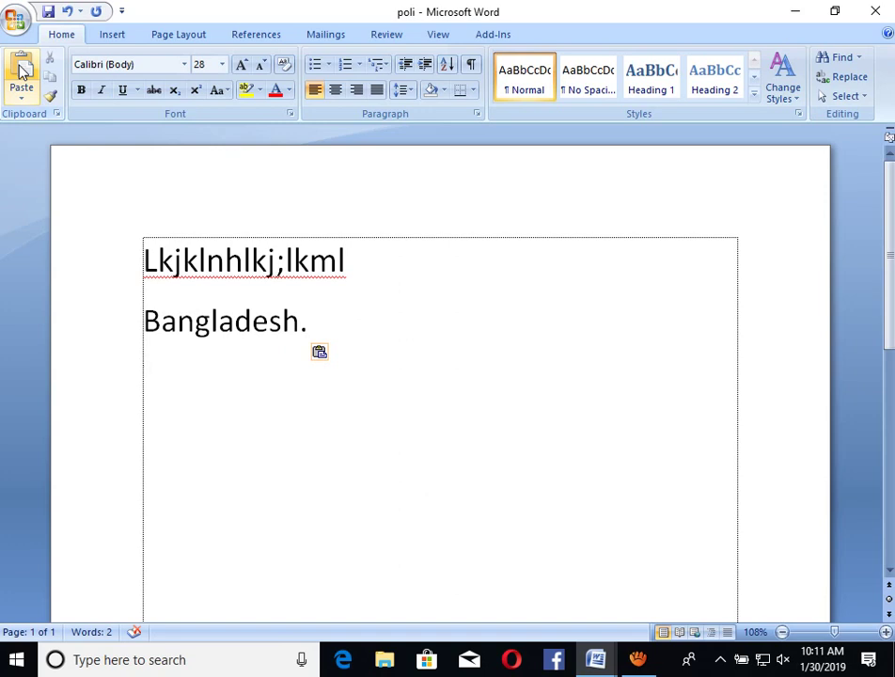
pyautogui.click(874, 11)
pyautogui.click(432, 376)
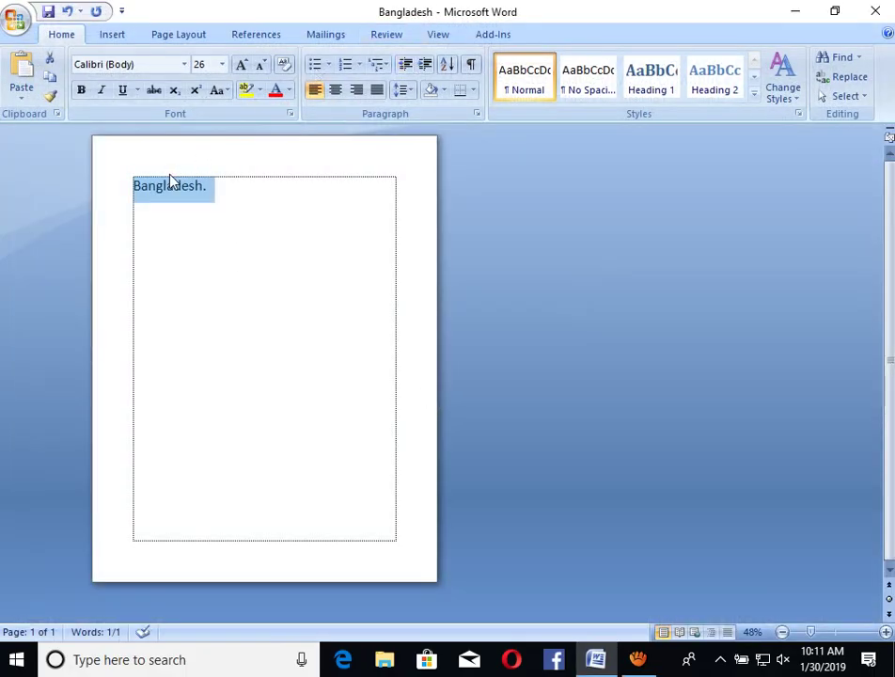
# Copy "Bangladesh." without its paragraph mark and open the recent document poli again.
pyautogui.click(209, 192)
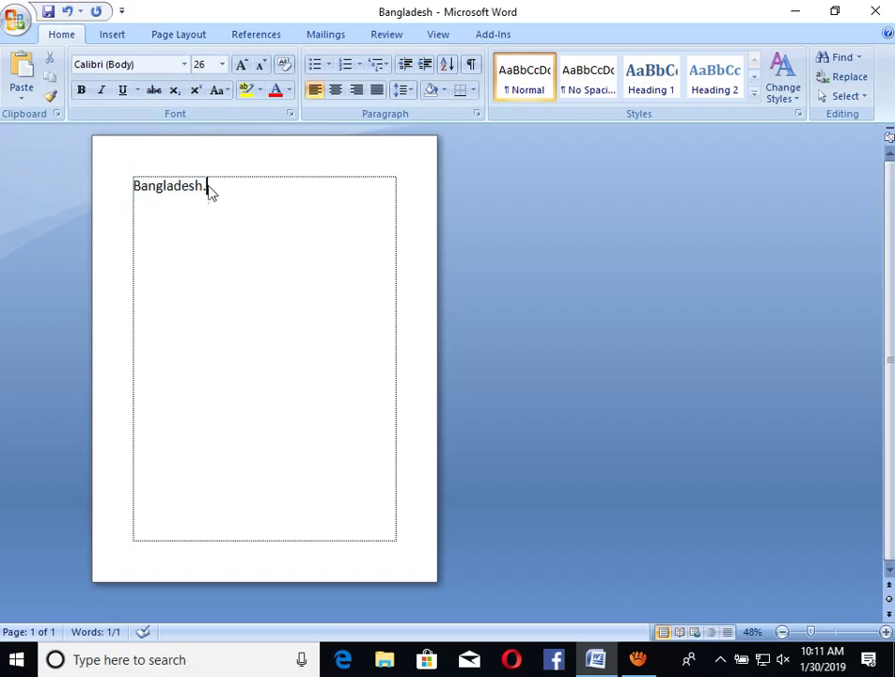
pyautogui.moveTo(125, 188); pyautogui.dragTo(226, 182)
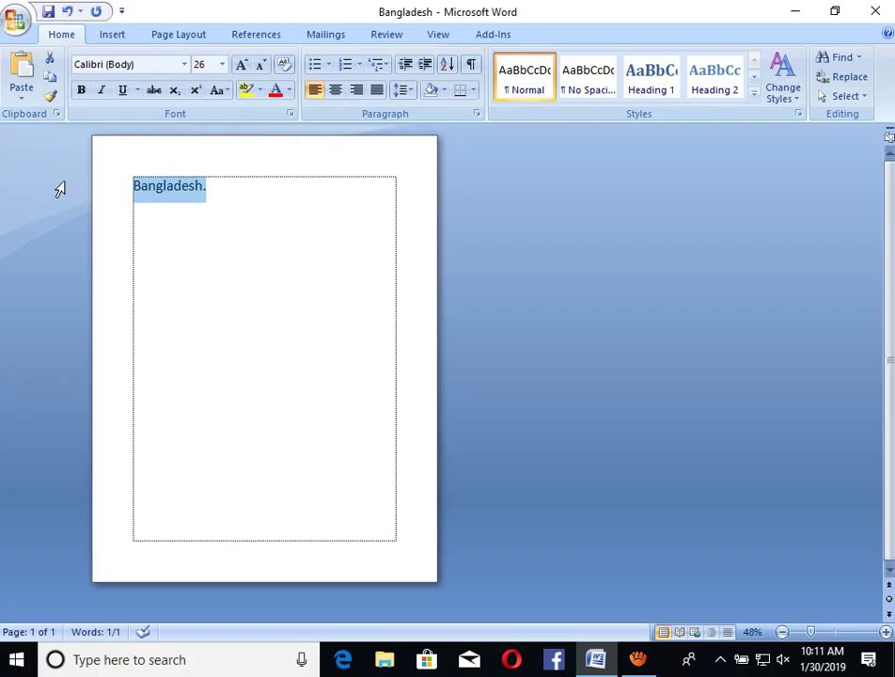
pyautogui.click(19, 19)
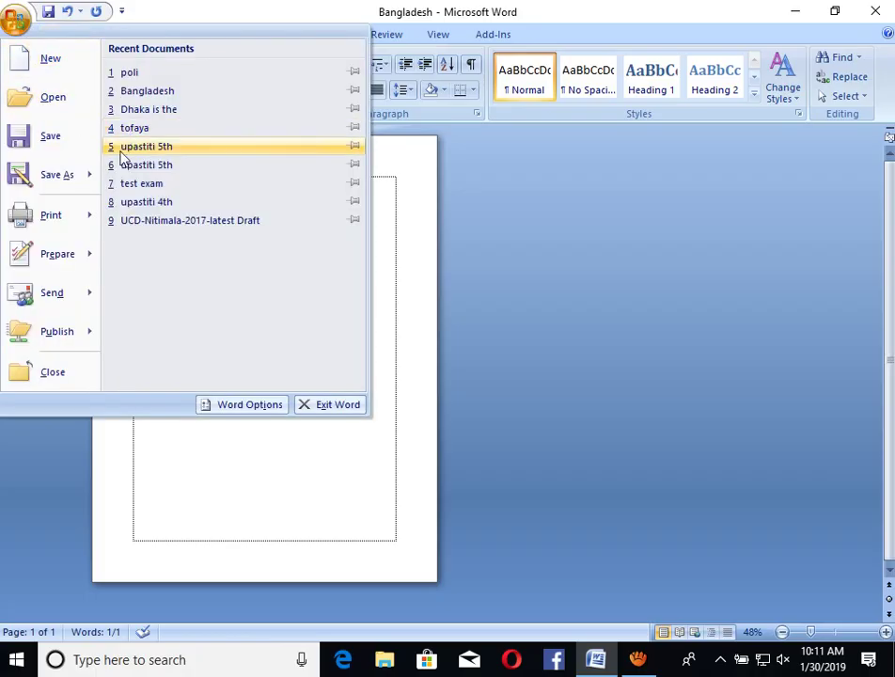
pyautogui.click(131, 79)
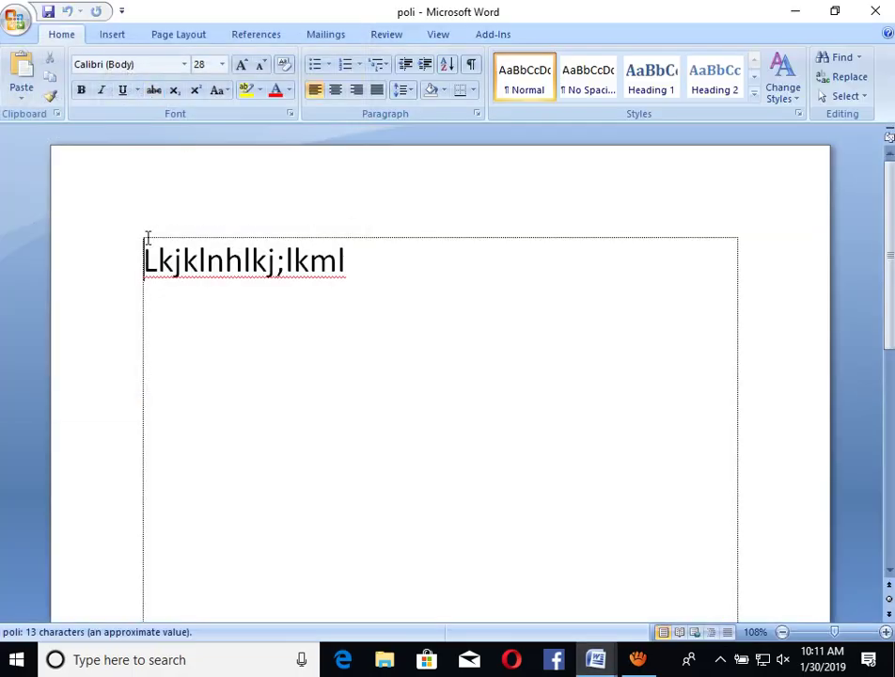
# Delete the existing line of text in poli and paste the copied "Bangladesh." in its place.
pyautogui.click(191, 331)
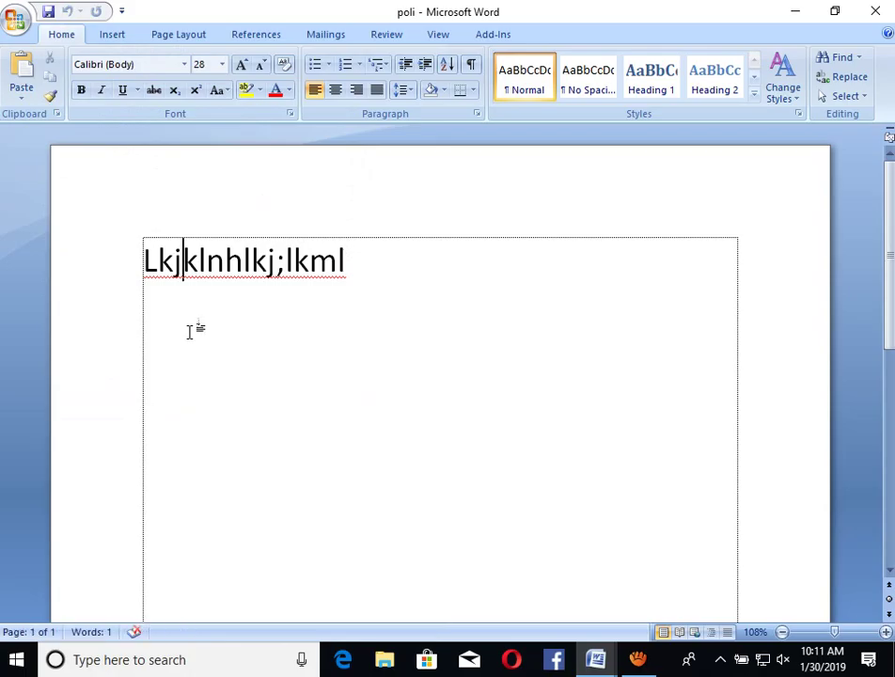
pyautogui.moveTo(370, 256); pyautogui.dragTo(221, 260)
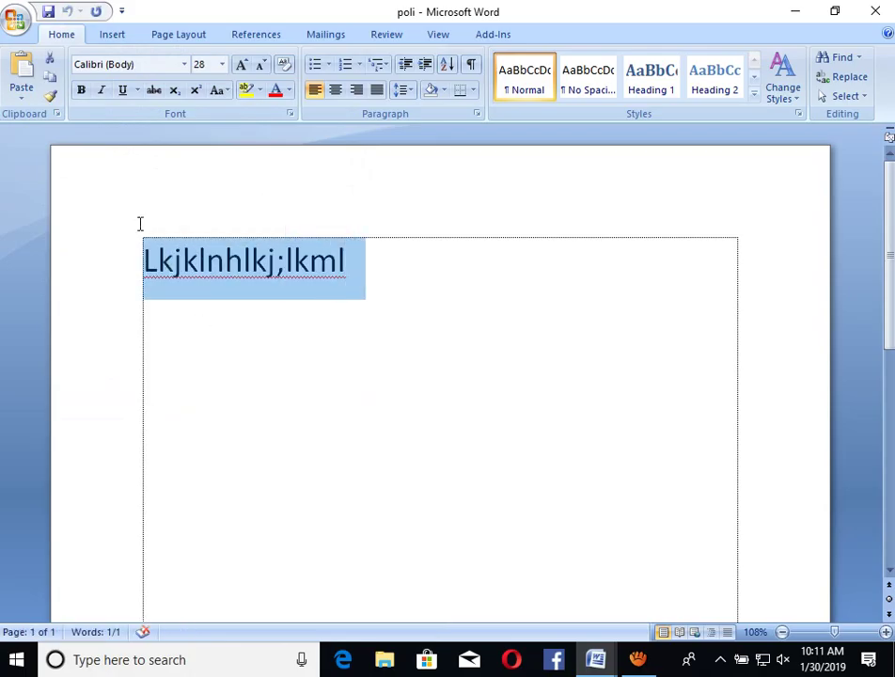
pyautogui.press('Delete')
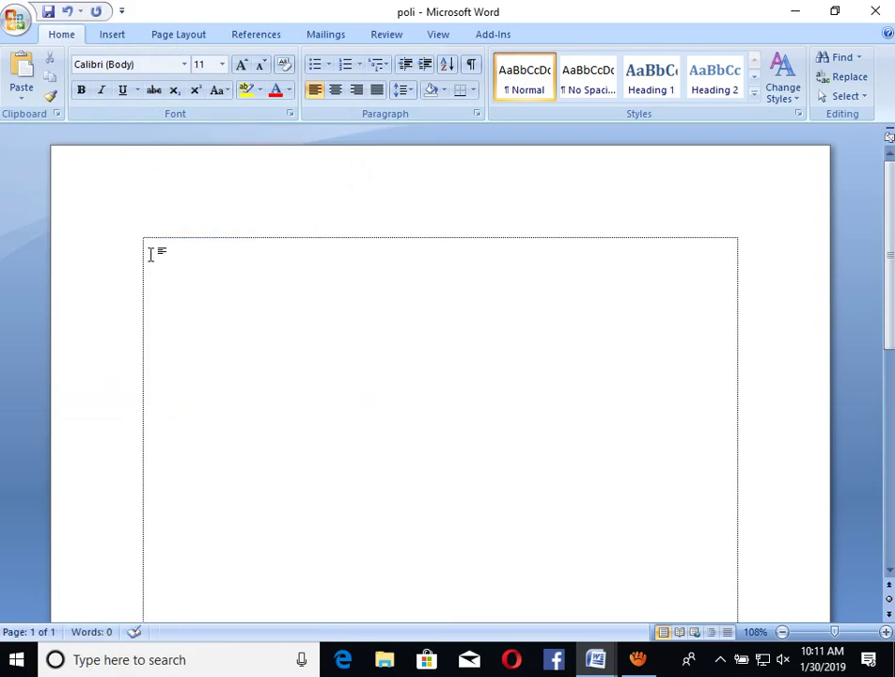
pyautogui.click(19, 75)
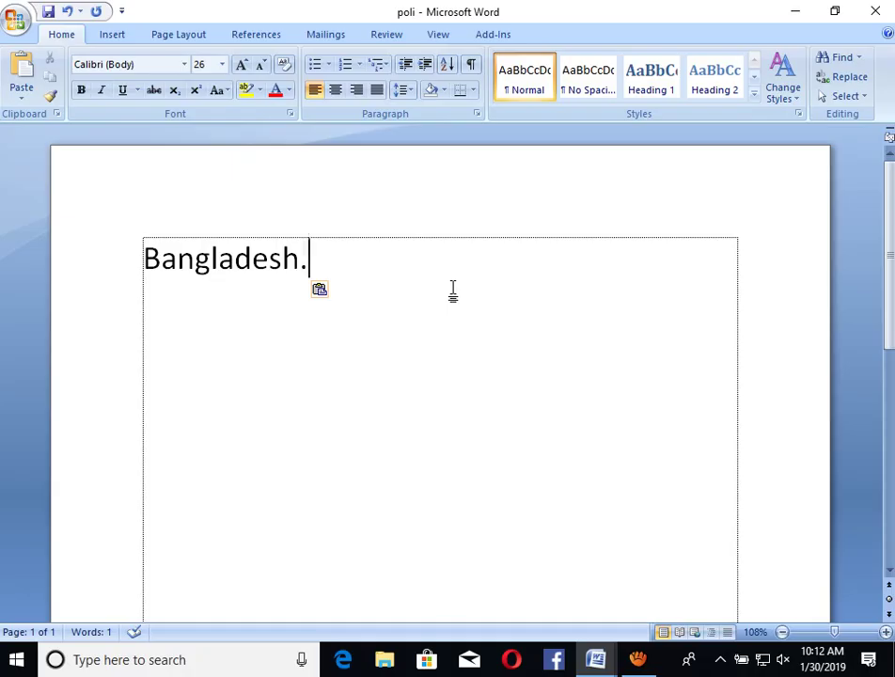
# Save the poli document and close it.
pyautogui.click(15, 24)
pyautogui.click(44, 136)
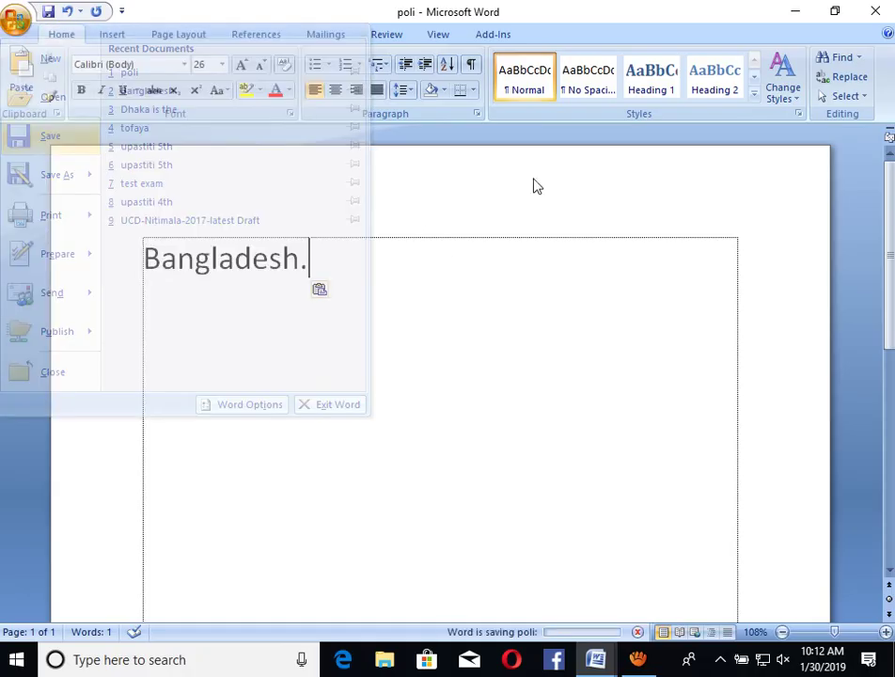
pyautogui.click(873, 14)
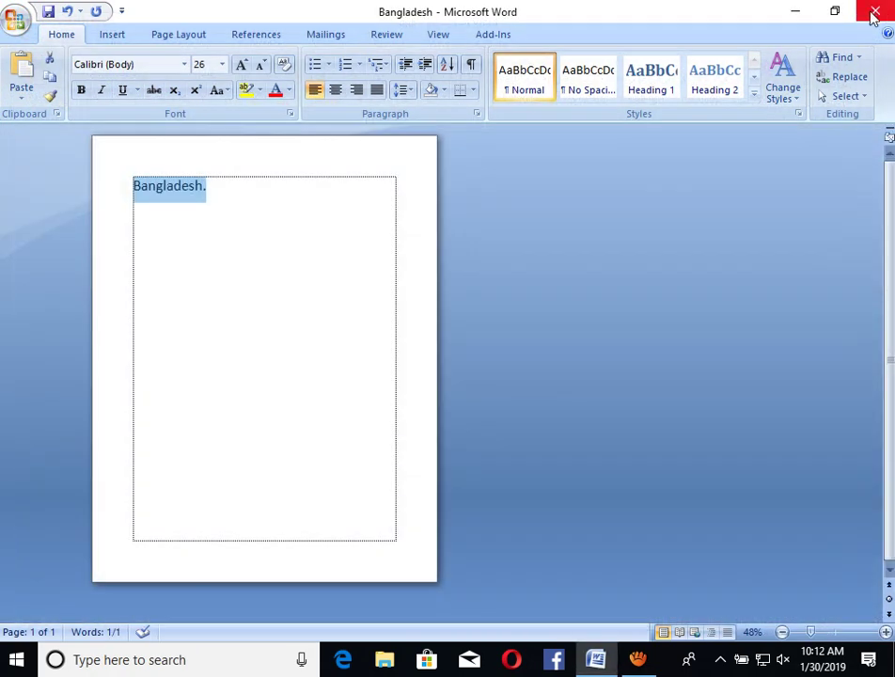
# Save the Bangladesh document and close it.
pyautogui.click(878, 11)
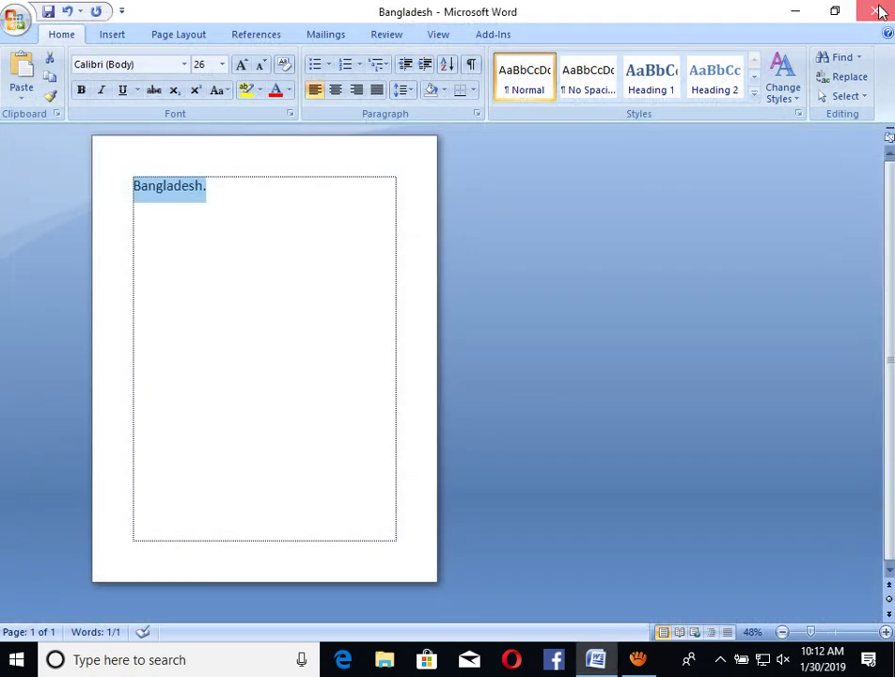
pyautogui.click(527, 372)
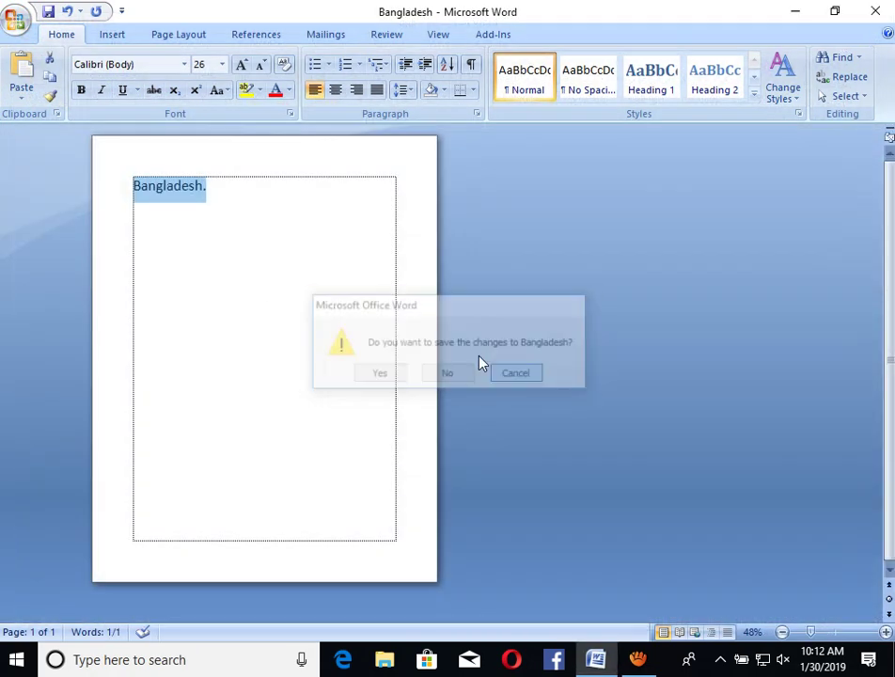
pyautogui.click(17, 21)
pyautogui.click(37, 141)
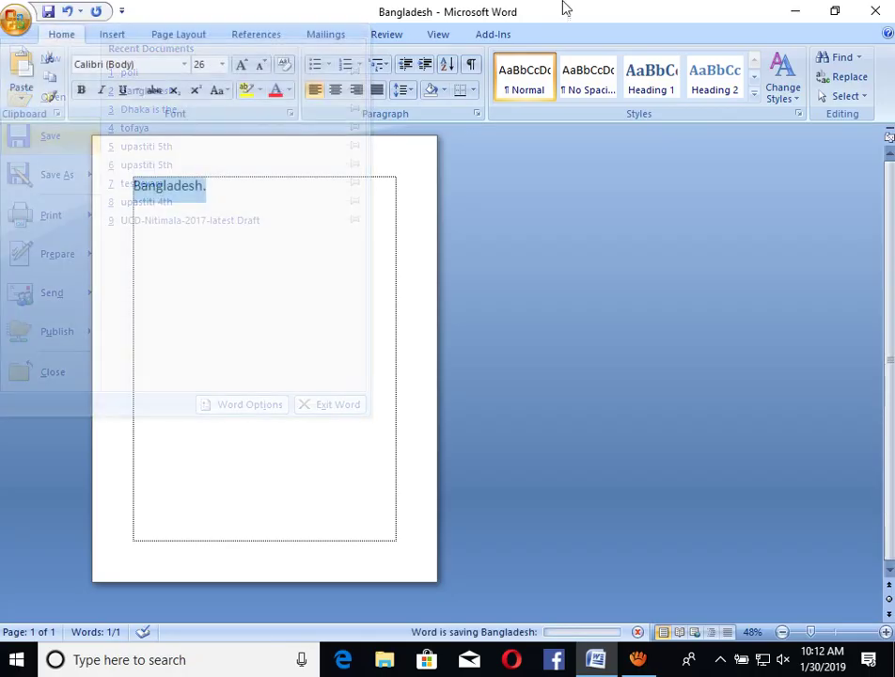
pyautogui.click(877, 14)
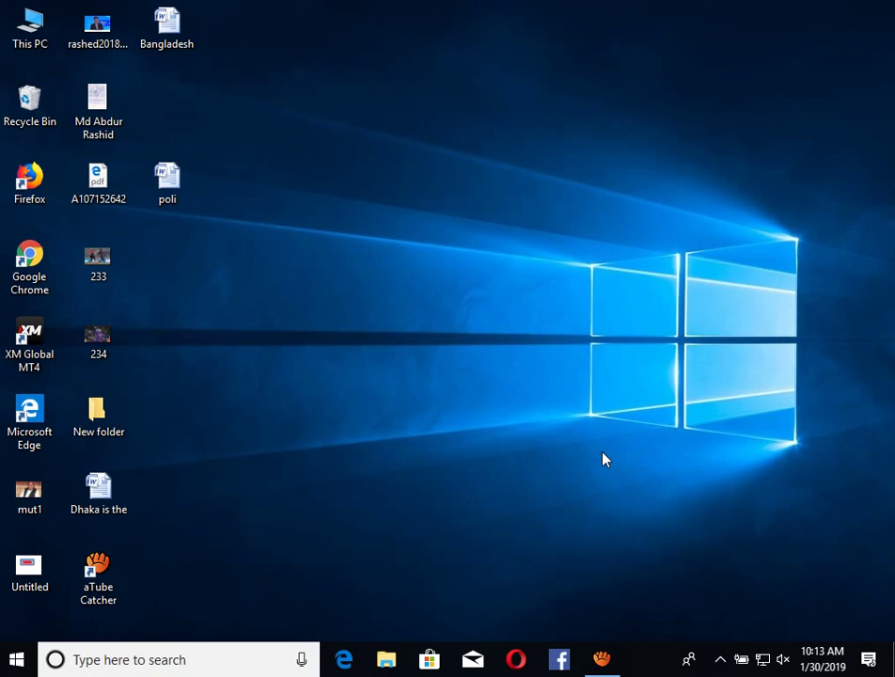
# Open the Bangladesh document from the desktop and enlarge its display to 100%.
pyautogui.click(170, 23)
pyautogui.doubleClick(169, 23)
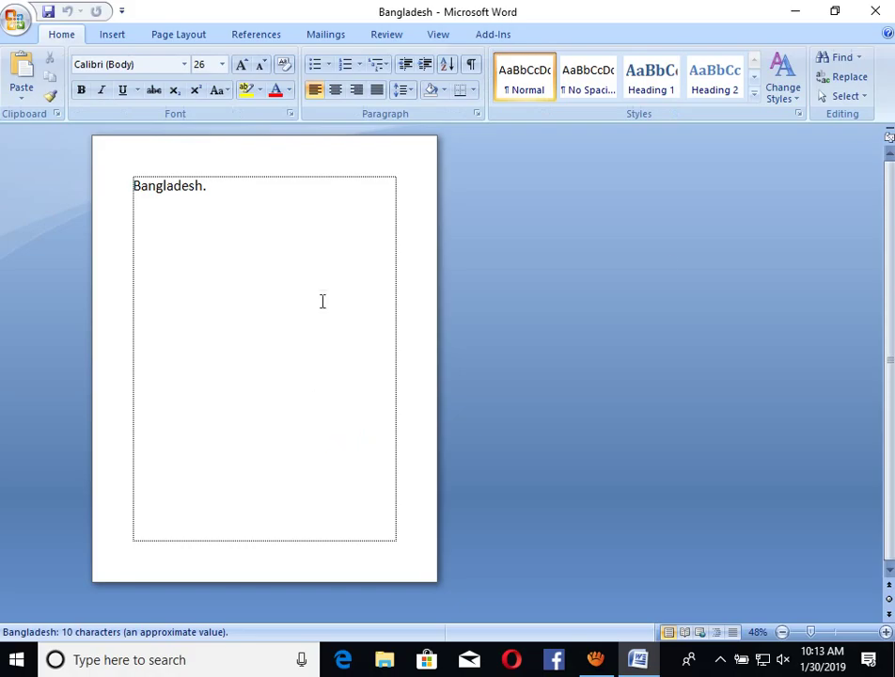
pyautogui.moveTo(813, 634); pyautogui.dragTo(832, 635)
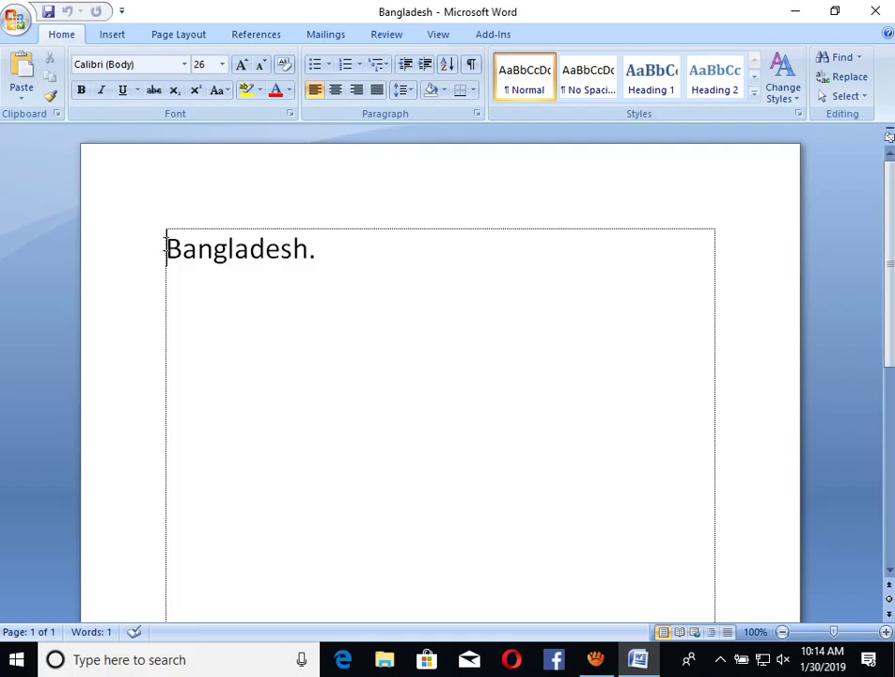
# Cut "desh" out of "Bangladesh." and paste it at the start of the line.
pyautogui.moveTo(166, 249); pyautogui.dragTo(326, 254)
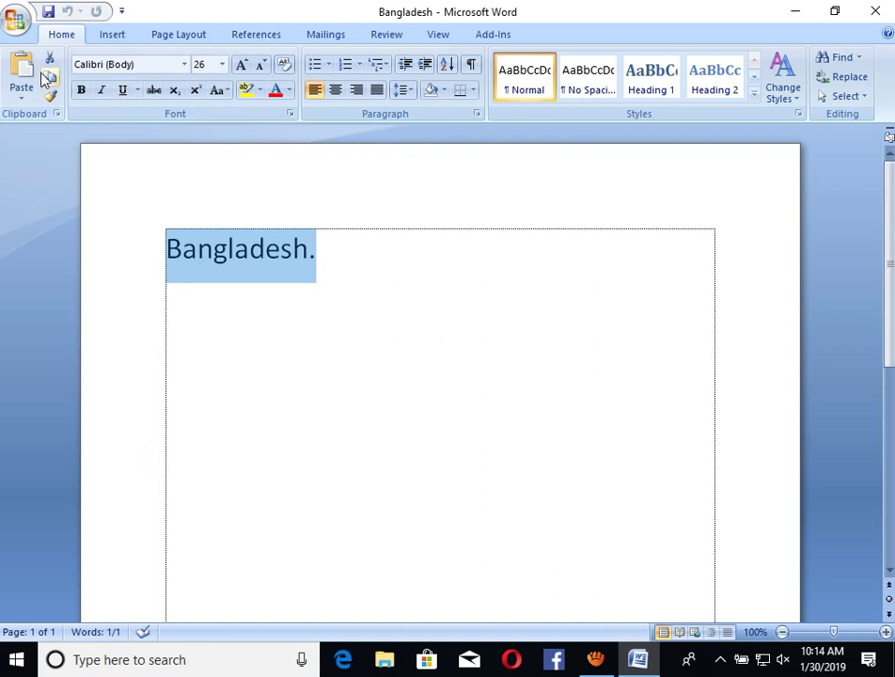
pyautogui.click(263, 263)
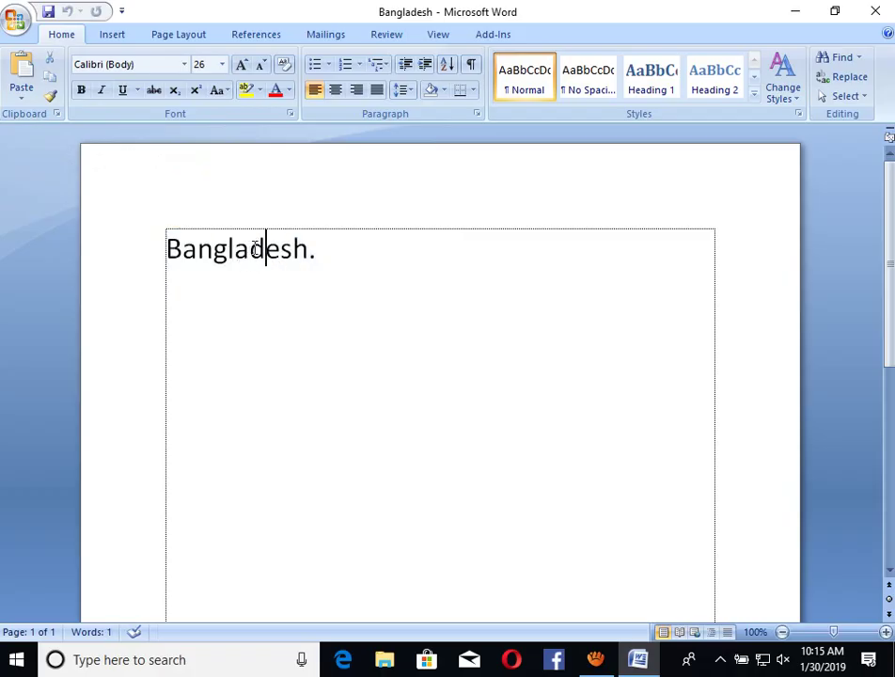
pyautogui.moveTo(250, 248); pyautogui.dragTo(314, 249)
pyautogui.moveTo(309, 250); pyautogui.dragTo(249, 250)
pyautogui.hotkey('ctrl', 'c')
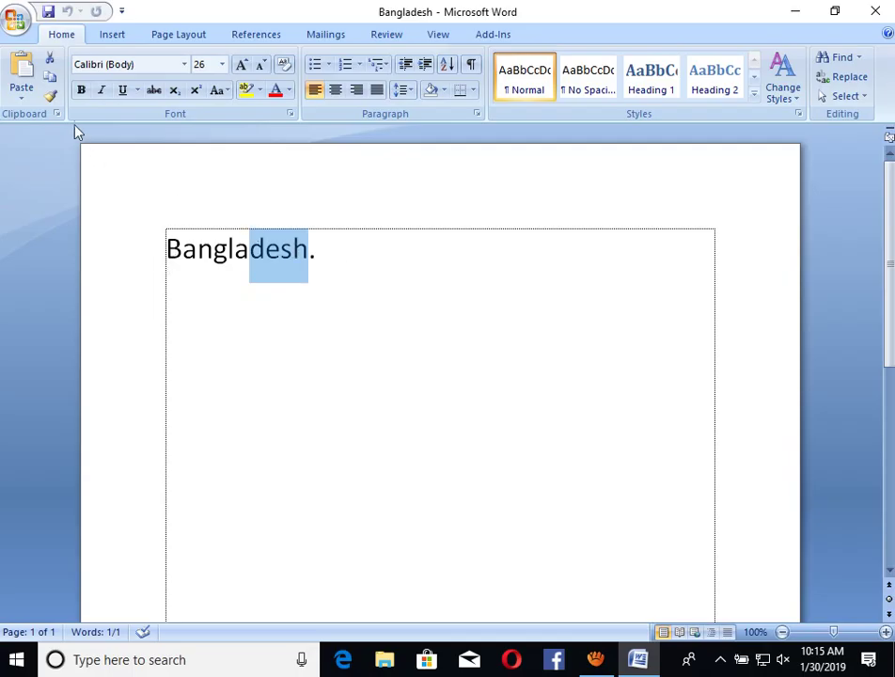
pyautogui.click(50, 59)
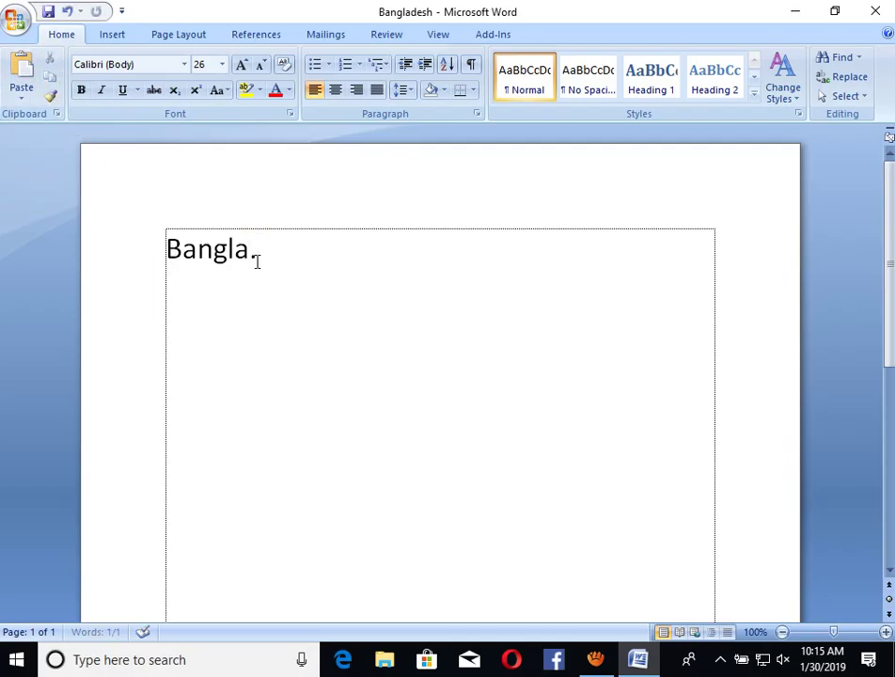
pyautogui.click(169, 248)
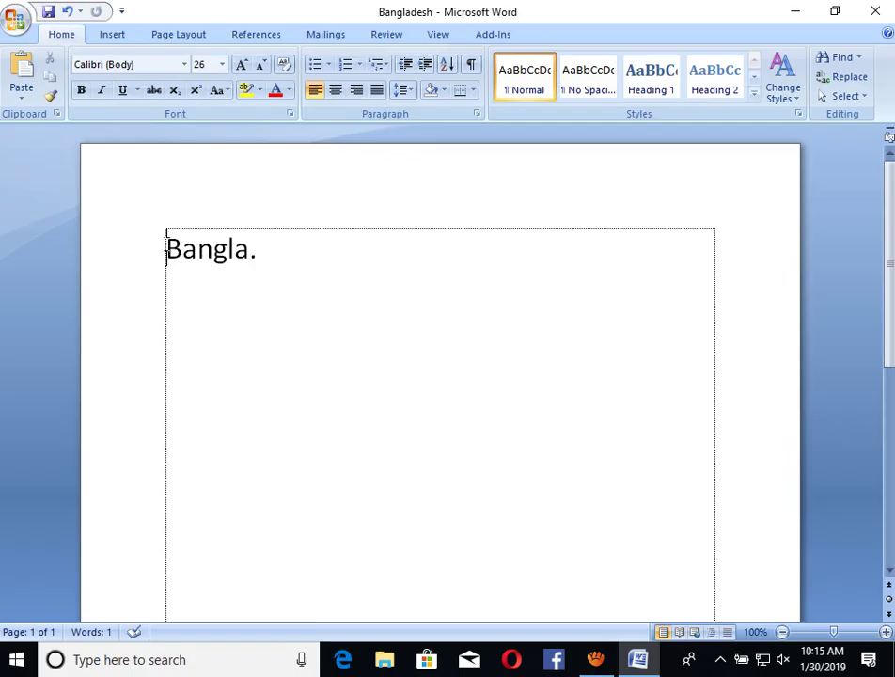
pyautogui.click(19, 75)
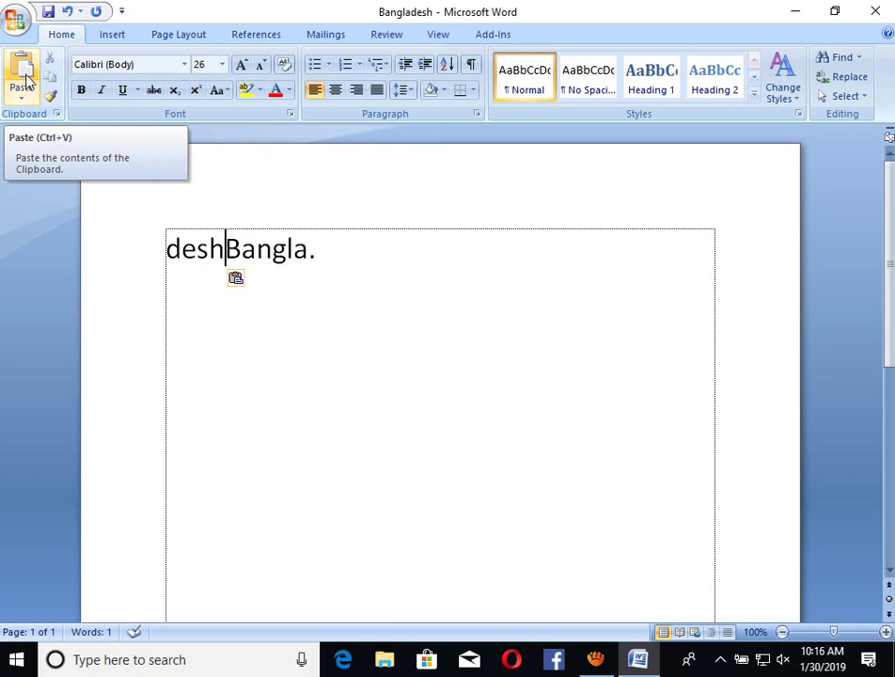
# Paste "desh" five times at the end of the line after "deshBangla.".
pyautogui.click(347, 247)
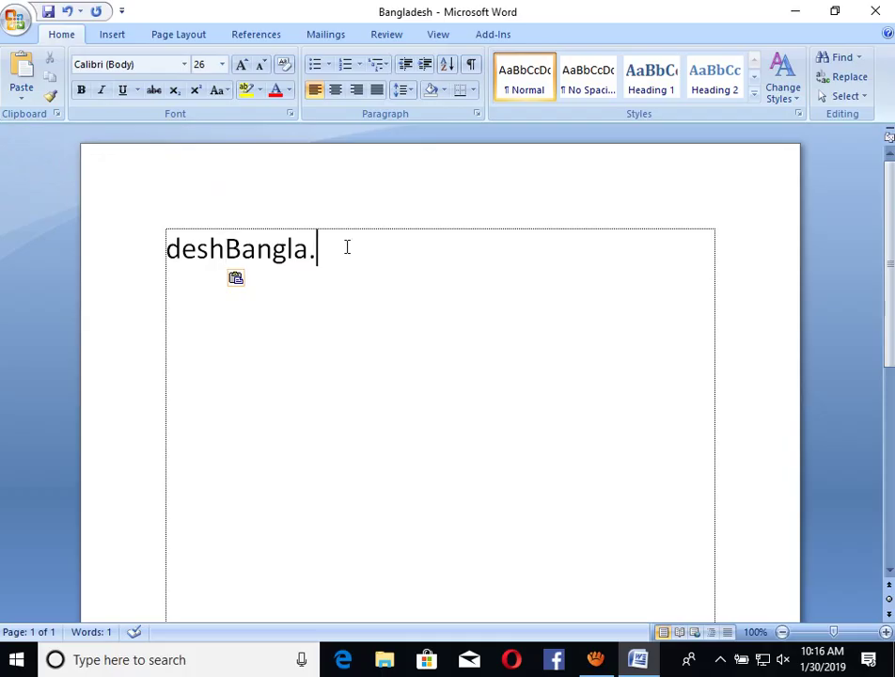
pyautogui.click(32, 64)
pyautogui.click(32, 65)
pyautogui.click(32, 64)
pyautogui.click(32, 65)
pyautogui.click(32, 65)
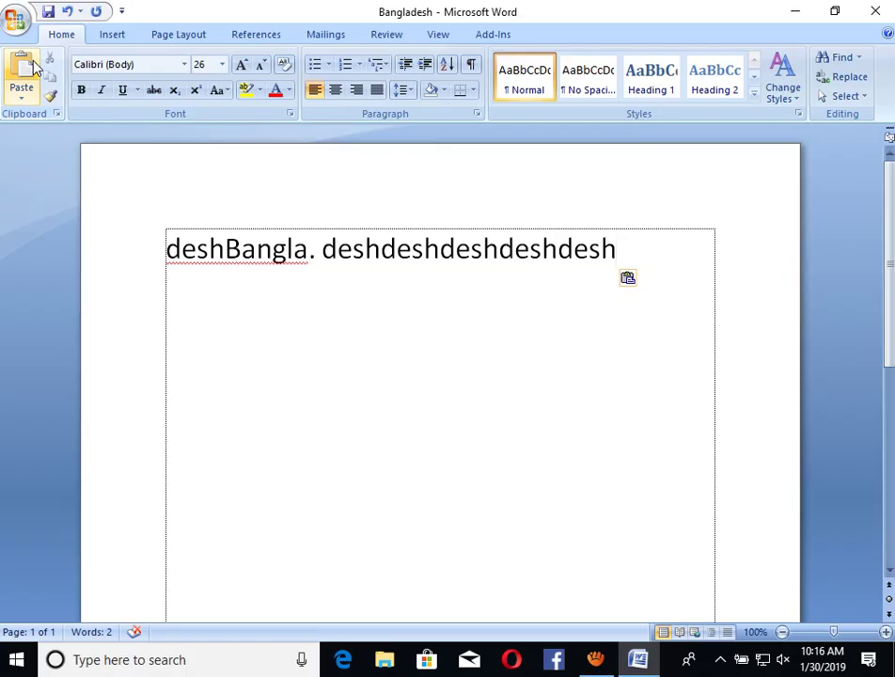
pyautogui.click(22, 97)
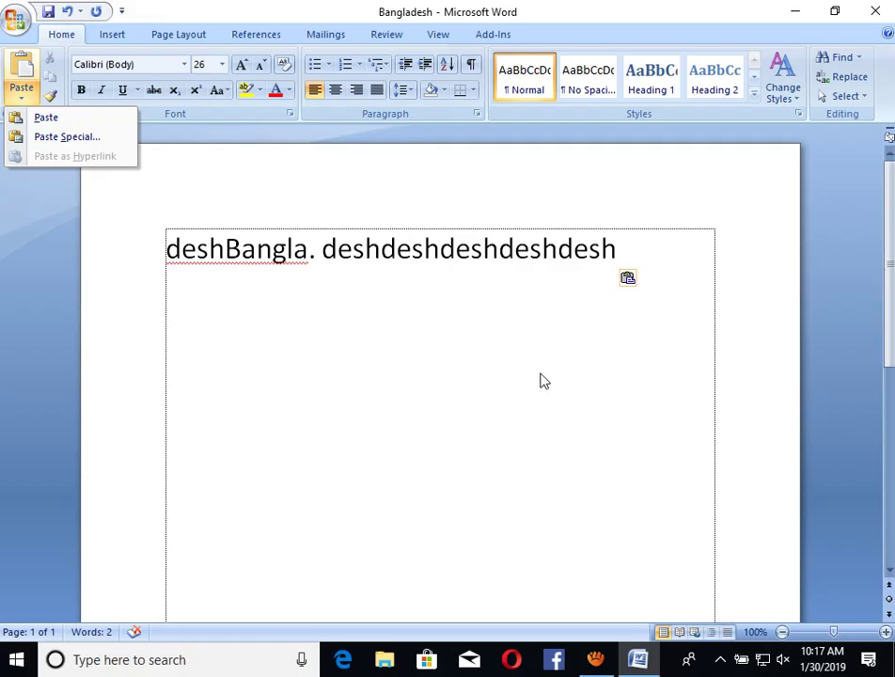
pyautogui.click(557, 268)
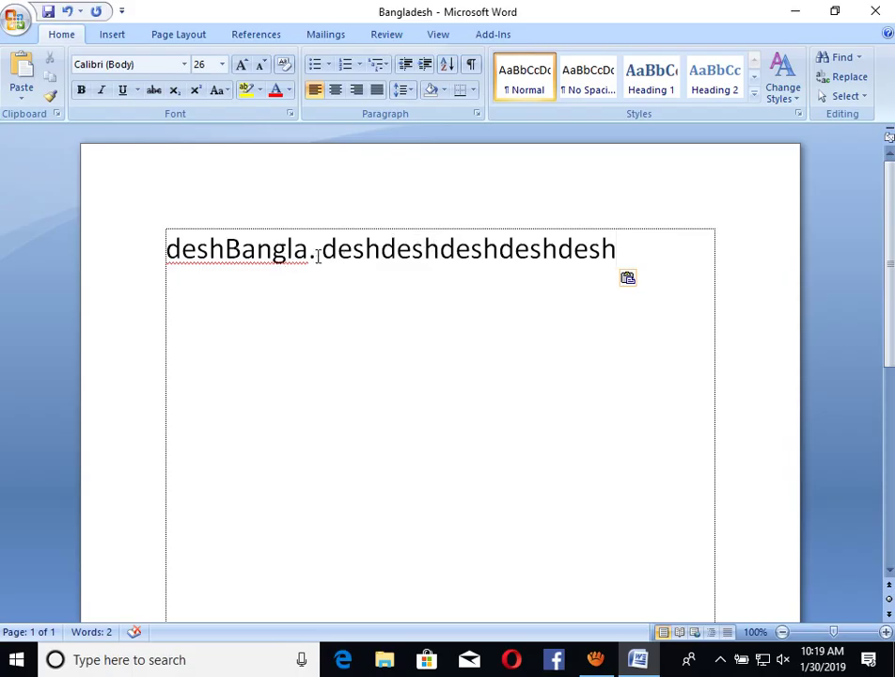
# Cut "deshdeshdeshdeshdesh" from the end of the line and paste it at the start, before "deshBangla.".
pyautogui.moveTo(319, 250); pyautogui.dragTo(613, 251)
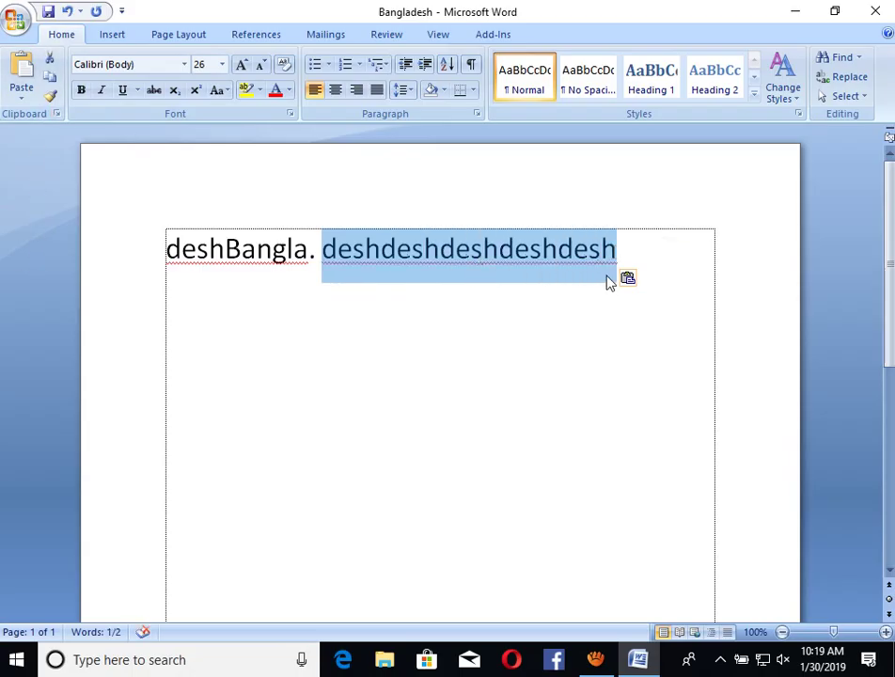
pyautogui.click(50, 59)
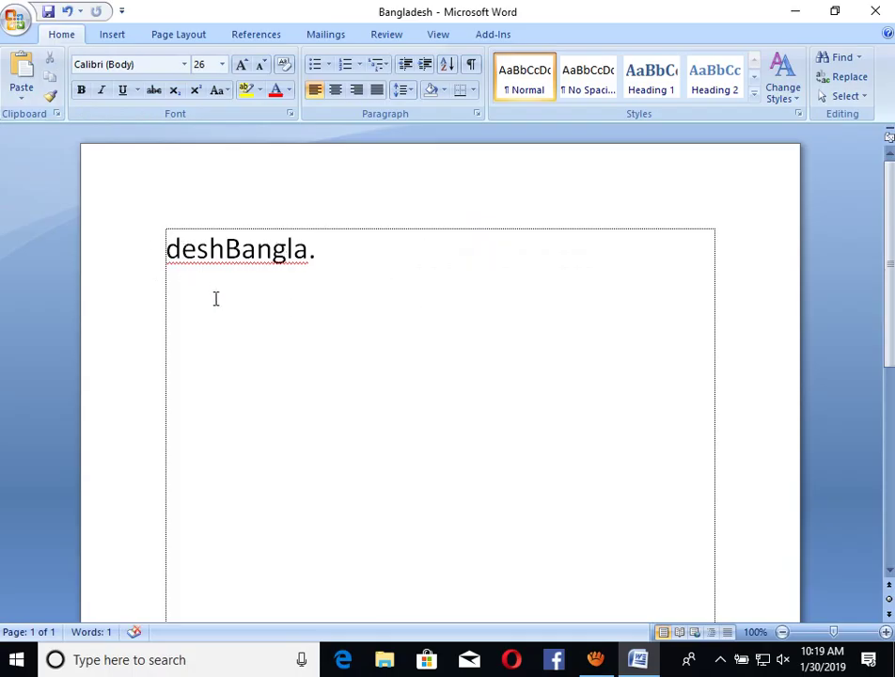
pyautogui.click(20, 74)
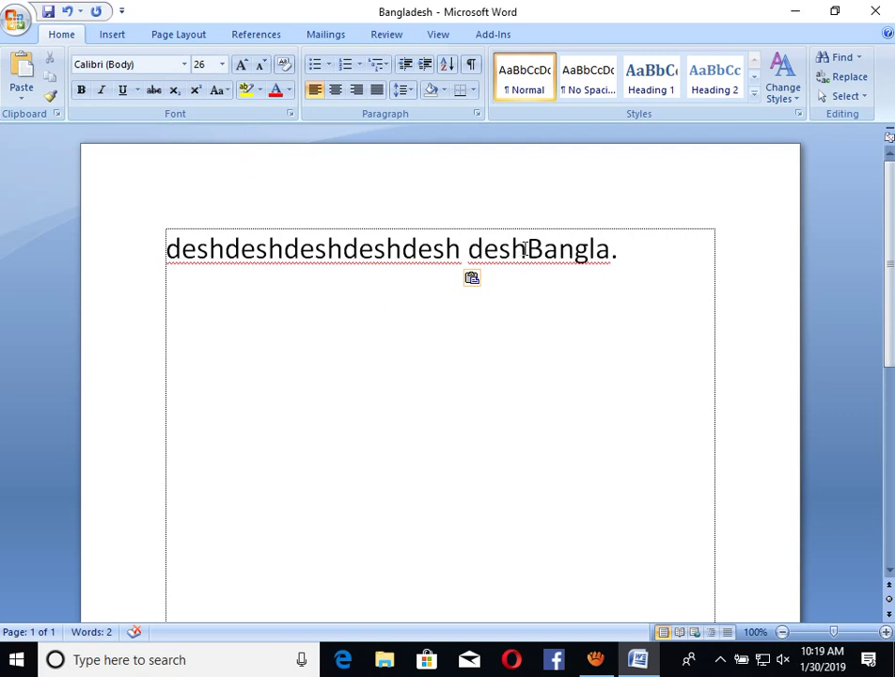
# Cut "Bangla" from the end of the line and paste it before the last "desh" to form "Bangladesh.".
pyautogui.moveTo(525, 250); pyautogui.dragTo(609, 248)
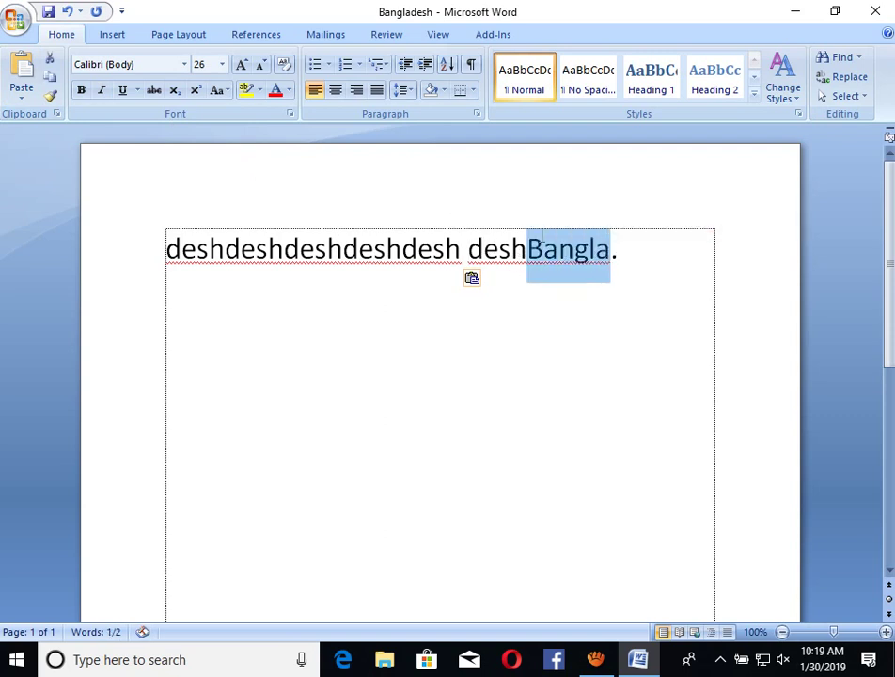
pyautogui.click(51, 59)
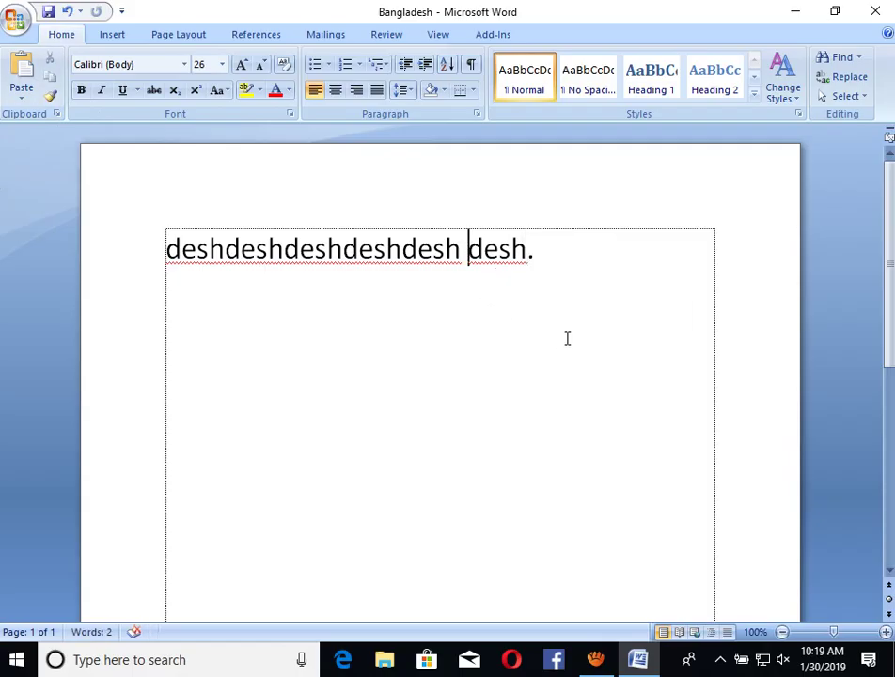
pyautogui.click(20, 75)
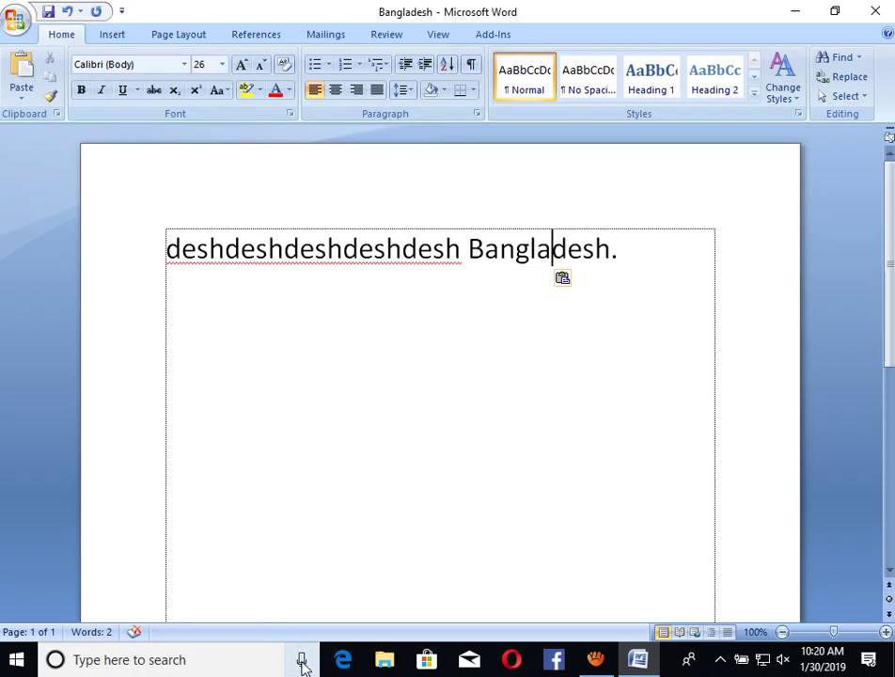
# Copy the word "Bangladesh" and paste it at the start of the line.
pyautogui.moveTo(471, 248); pyautogui.dragTo(609, 250)
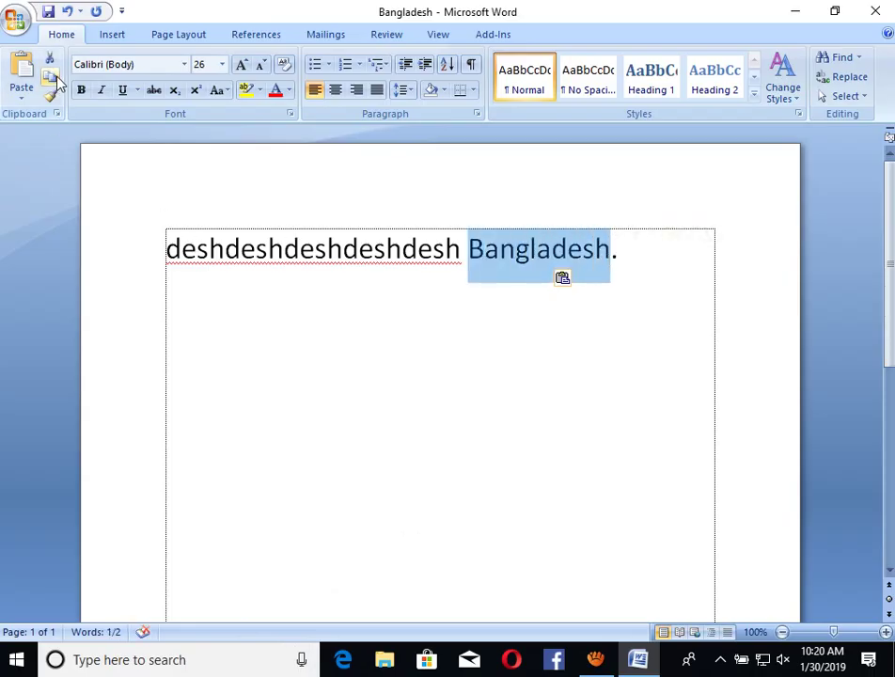
pyautogui.click(50, 77)
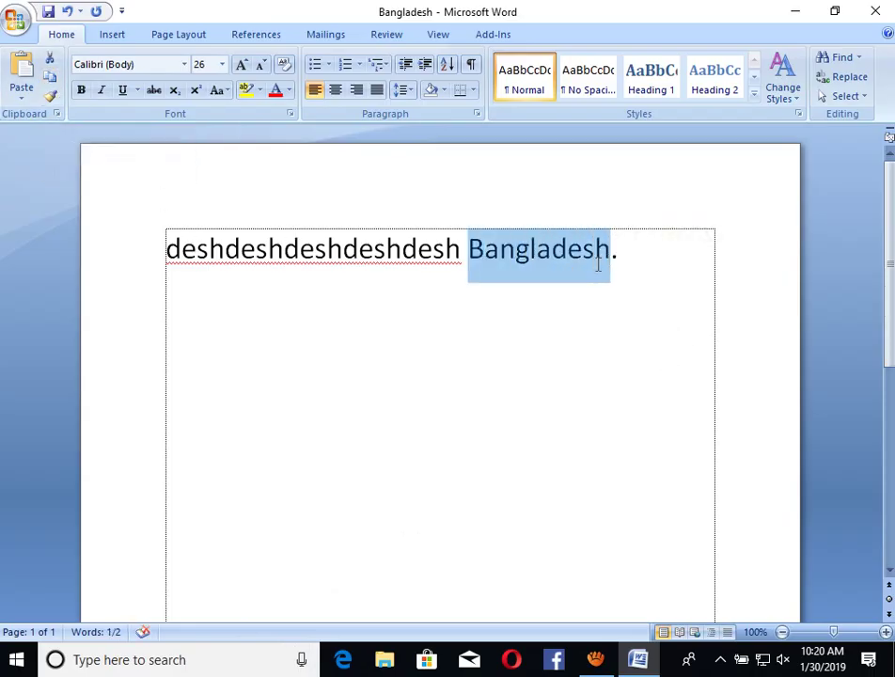
pyautogui.click(167, 250)
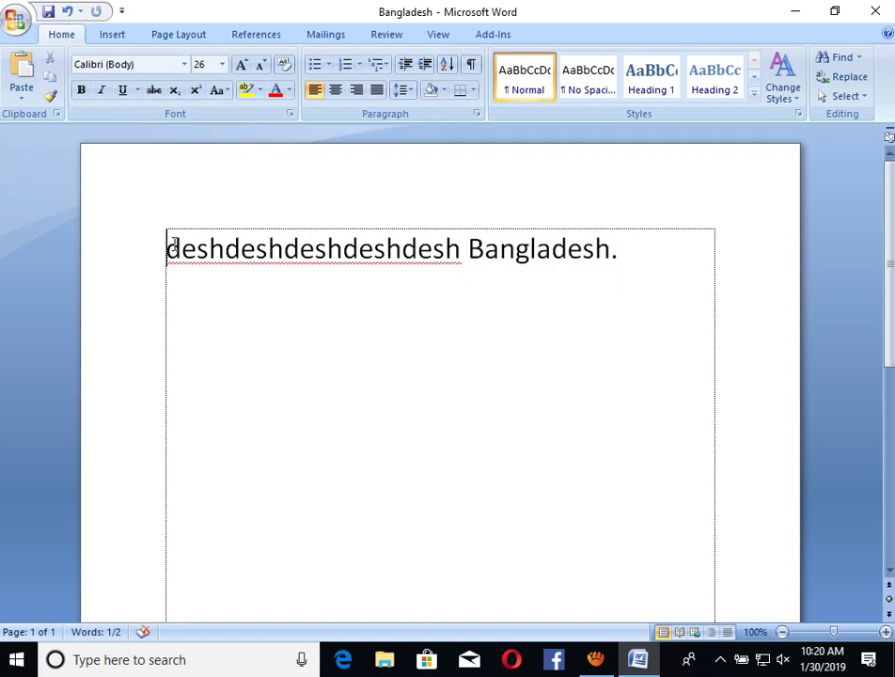
pyautogui.click(16, 74)
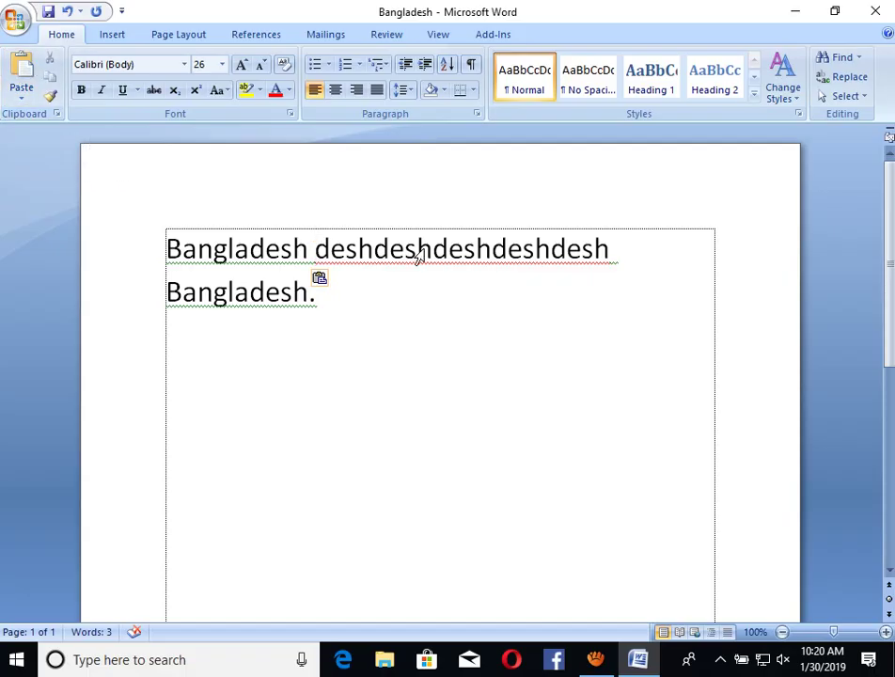
# Delete "hdeshdeshdesh" and its trailing space between "deshdes" and the second "Bangladesh".
pyautogui.moveTo(416, 249); pyautogui.dragTo(623, 247)
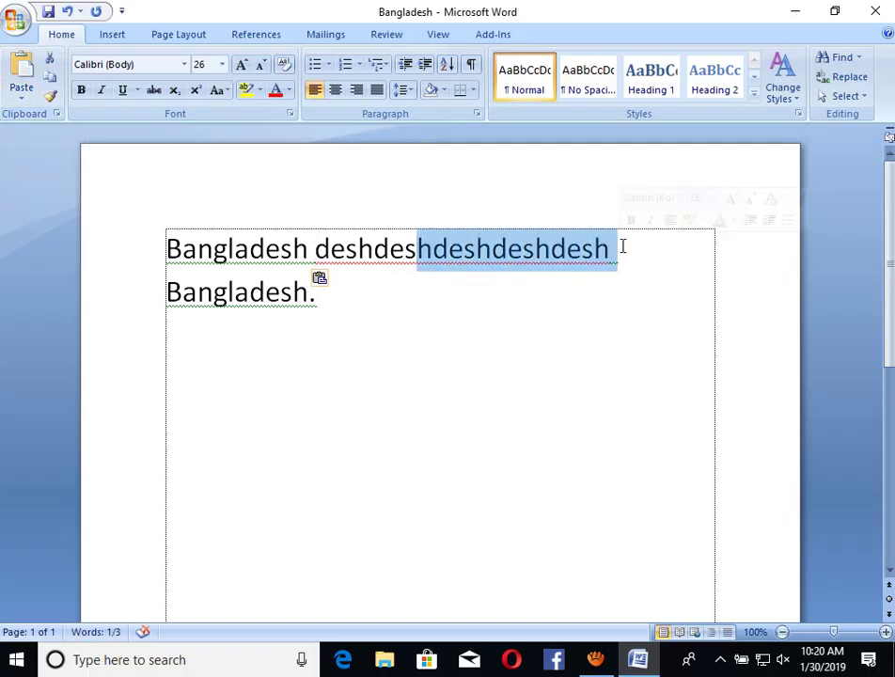
pyautogui.press('Delete')
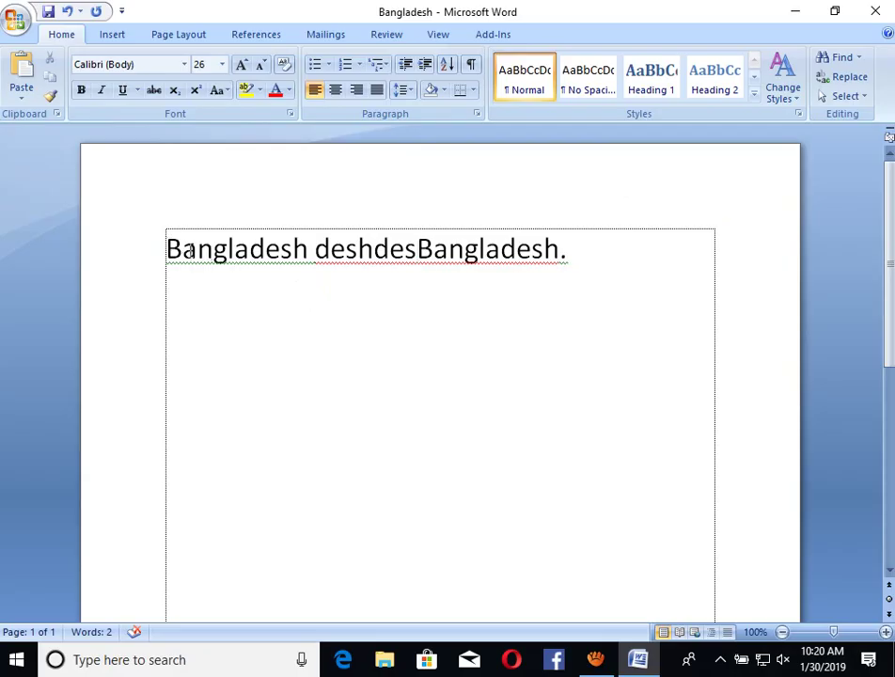
pyautogui.moveTo(166, 249); pyautogui.dragTo(292, 251)
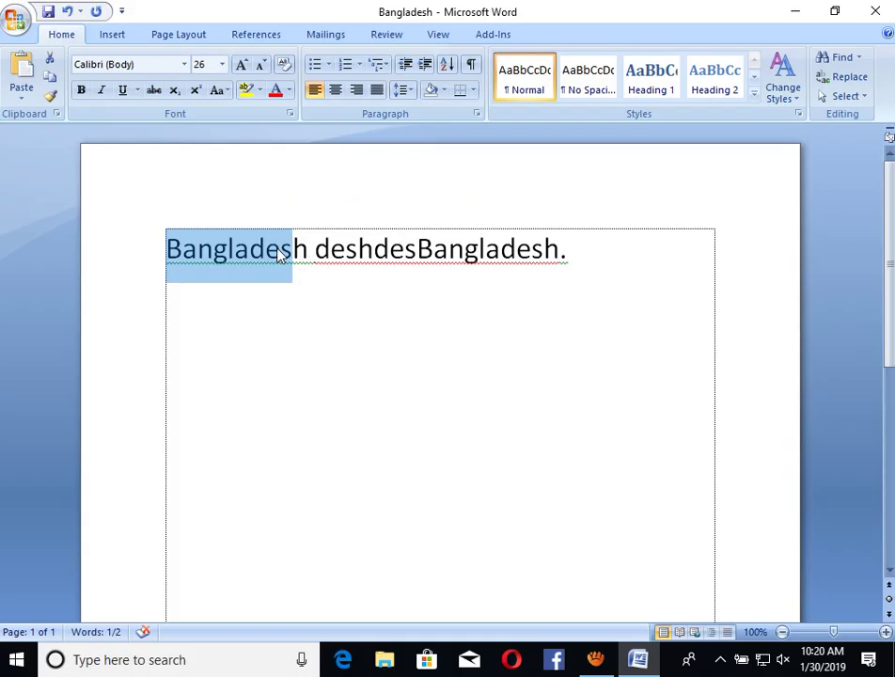
# Cut "deshdes" from between the two words "Bangladesh" and paste it before the final period, separated from "Bangladesh" by a space.
pyautogui.click(324, 253)
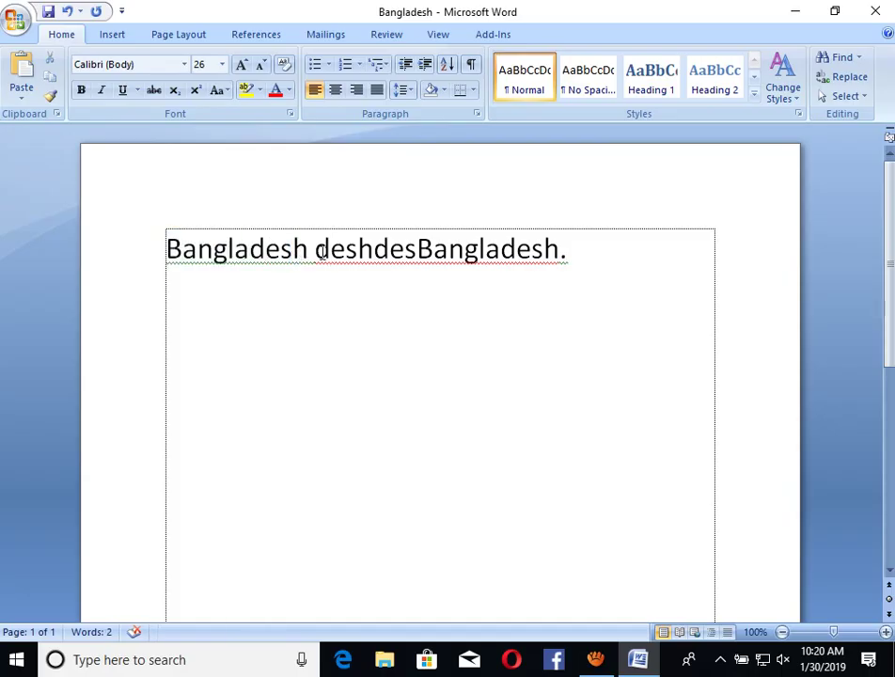
pyautogui.press('Left')
pyautogui.hotkey('shift', 'Right')
pyautogui.hotkey('shift', 'Right')
pyautogui.hotkey('shift', 'Right')
pyautogui.hotkey('shift', 'Right')
pyautogui.hotkey('shift', 'Right')
pyautogui.hotkey('shift', 'Right')
pyautogui.hotkey('shift', 'Right')
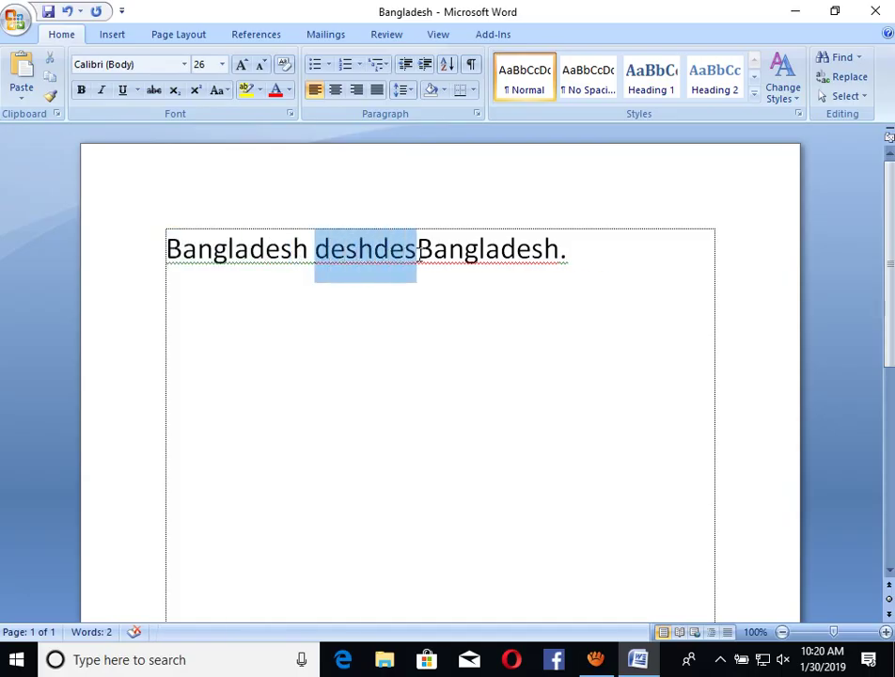
pyautogui.click(50, 57)
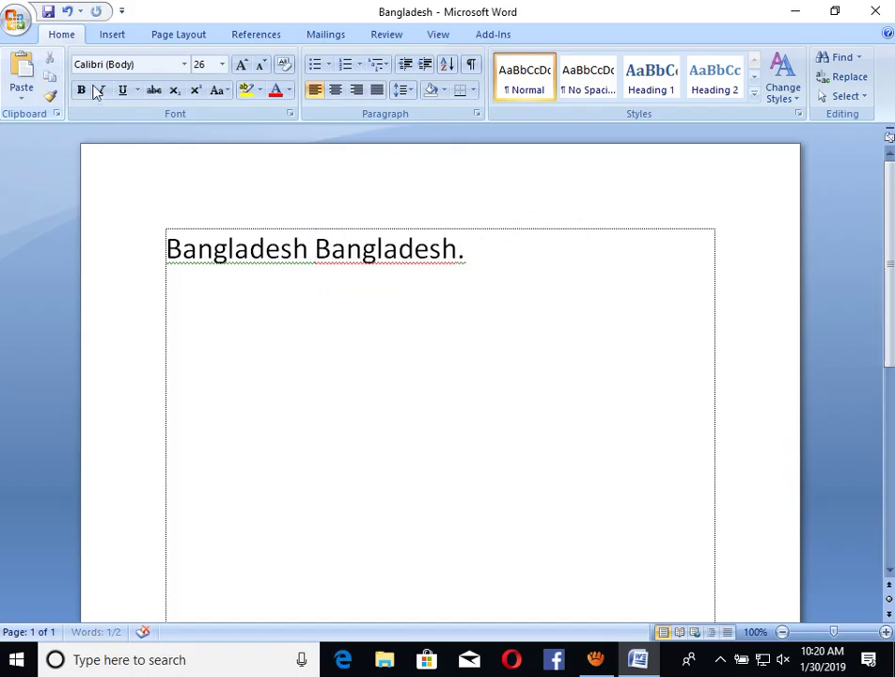
pyautogui.click(460, 251)
pyautogui.click(21, 66)
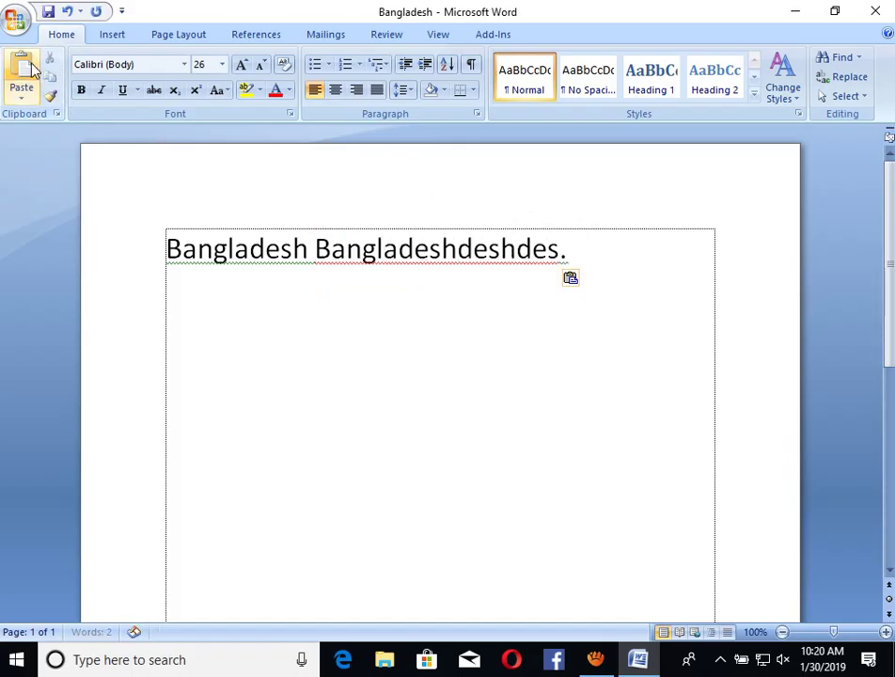
pyautogui.click(456, 251)
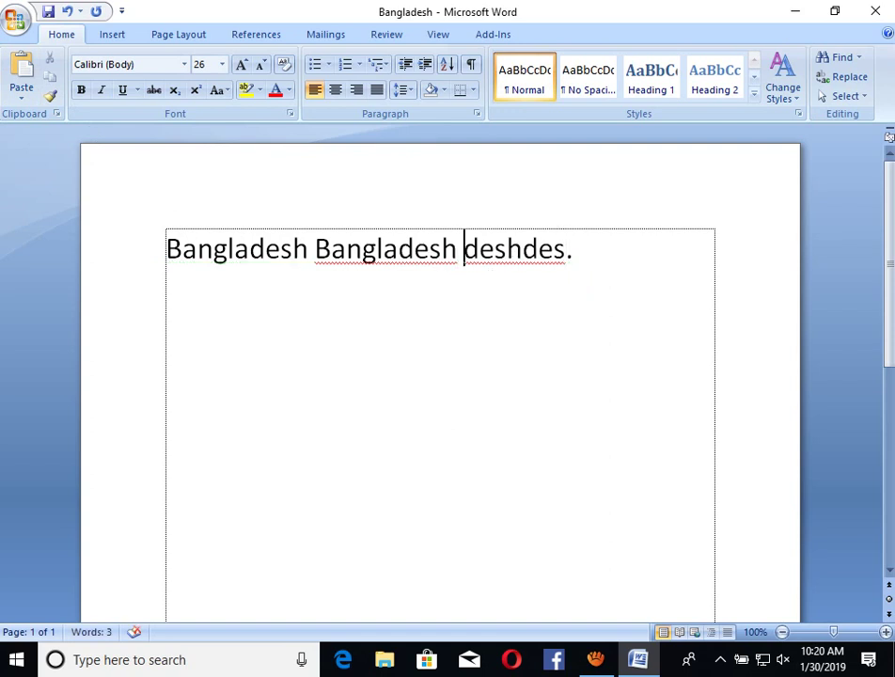